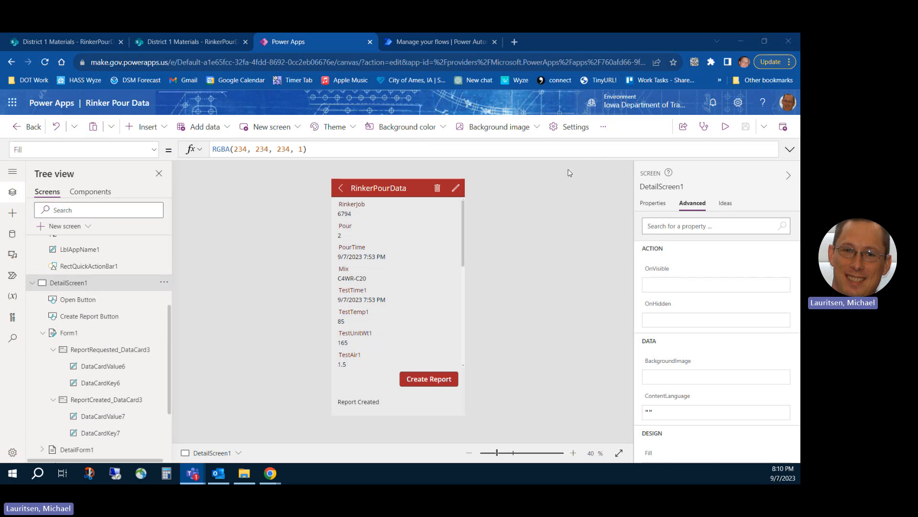
# Preview the app and return from the record details to the RinkerPourData record list.
pyautogui.click(725, 127)
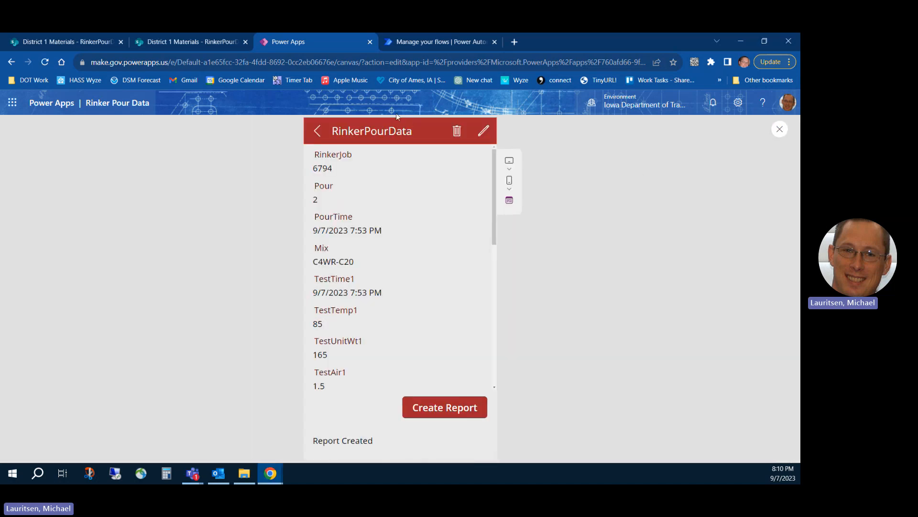
pyautogui.click(317, 130)
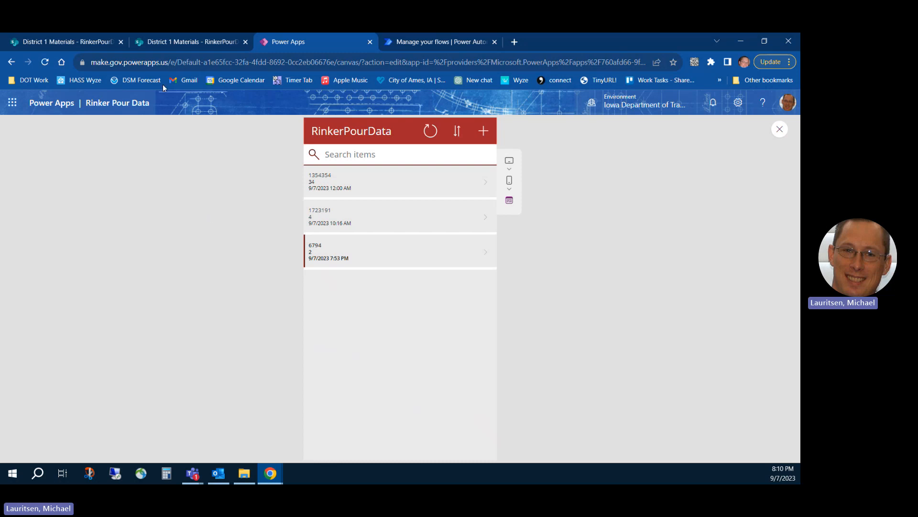
# Reverse the sort order of the RinkerPourData list and switch it back.
pyautogui.moveTo(89, 44)
pyautogui.click(458, 139)
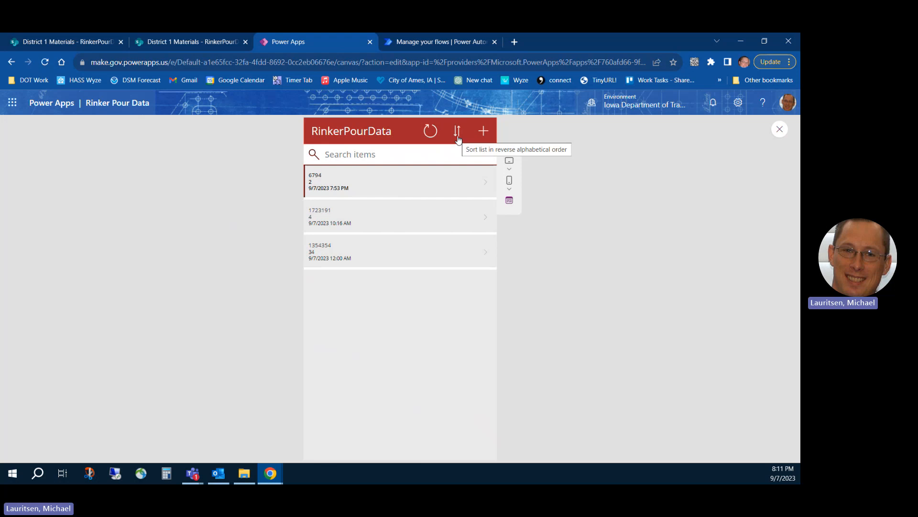
pyautogui.click(458, 139)
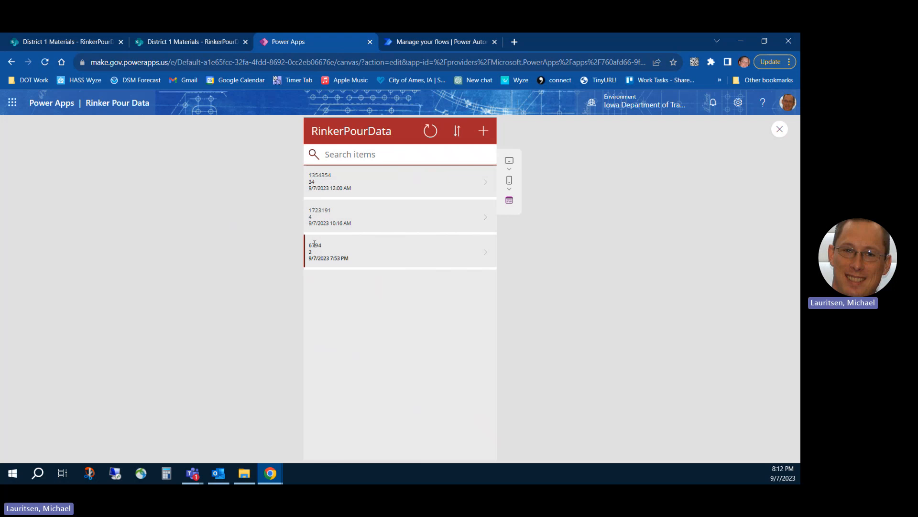
# Search the record list for 17 and open the record for RinkerJob 1723191.
pyautogui.click(340, 154)
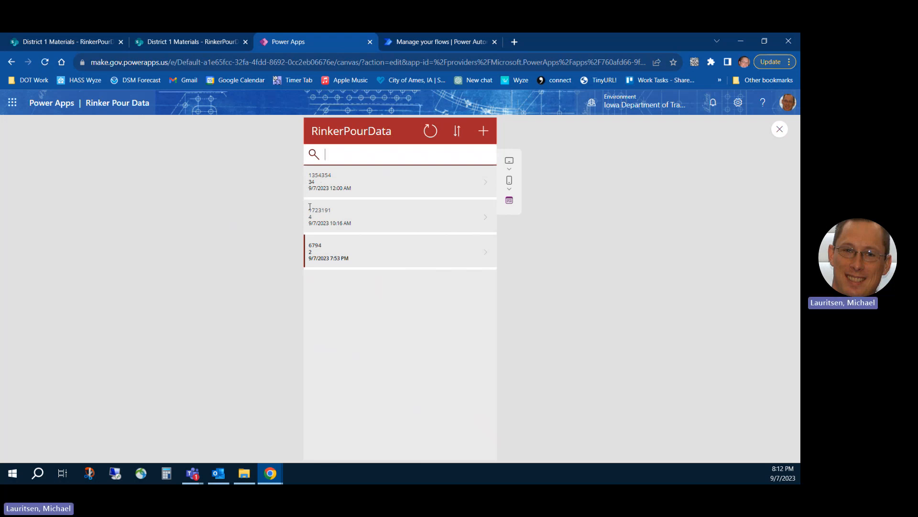
pyautogui.write('17')
pyautogui.click(356, 220)
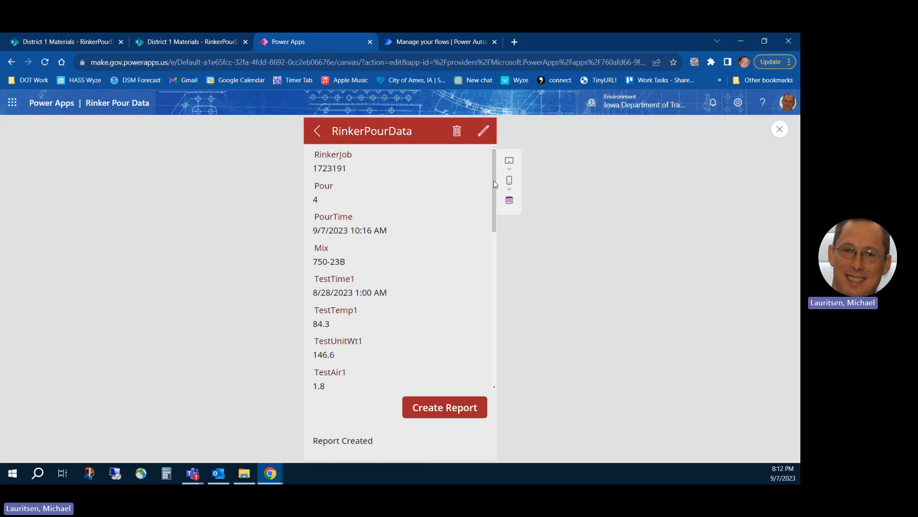
# Look through the test values and the report option of the opened pour record.
pyautogui.moveTo(494, 180); pyautogui.dragTo(493, 218)
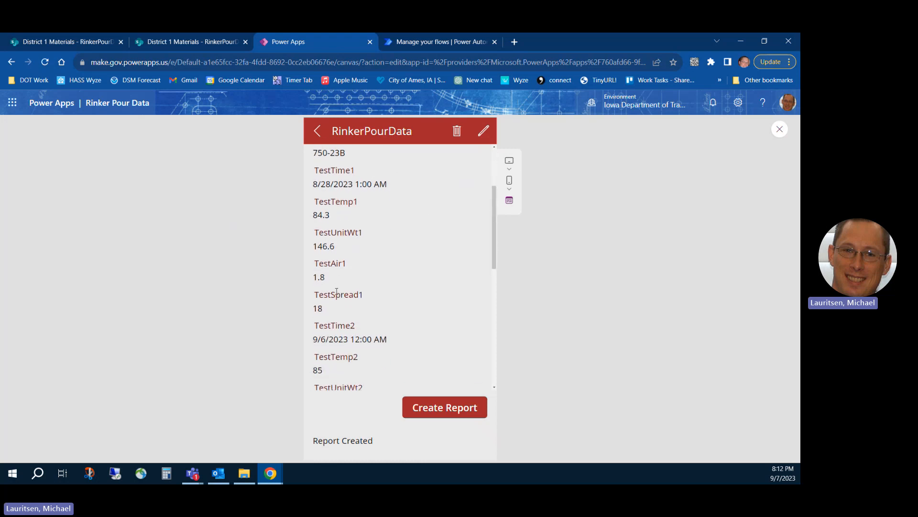
pyautogui.moveTo(337, 293); pyautogui.dragTo(338, 317)
pyautogui.moveTo(494, 239); pyautogui.dragTo(493, 382)
pyautogui.scroll(10, 479, 377)
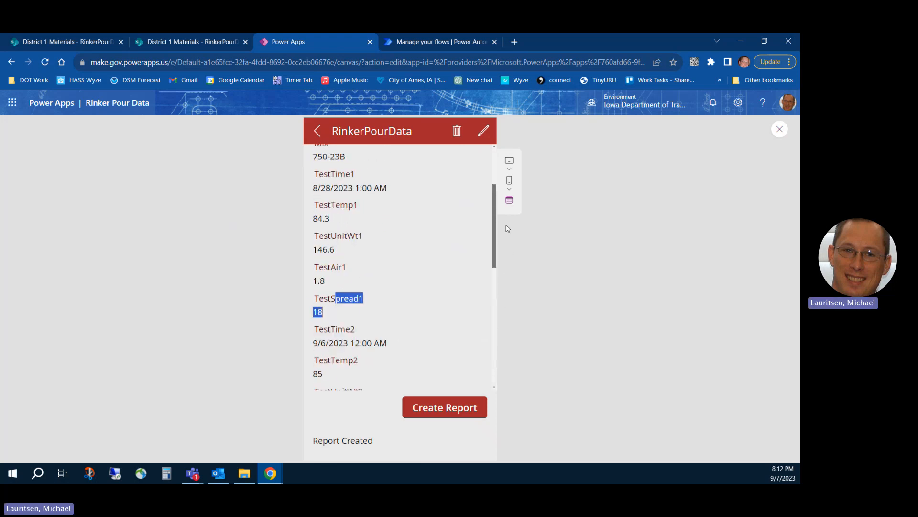
pyautogui.click(433, 410)
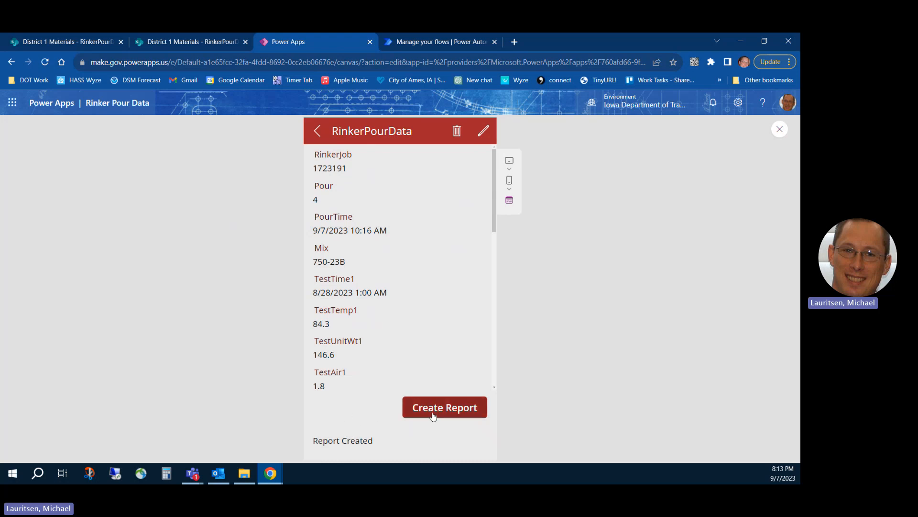
pyautogui.moveTo(495, 222); pyautogui.dragTo(519, 137)
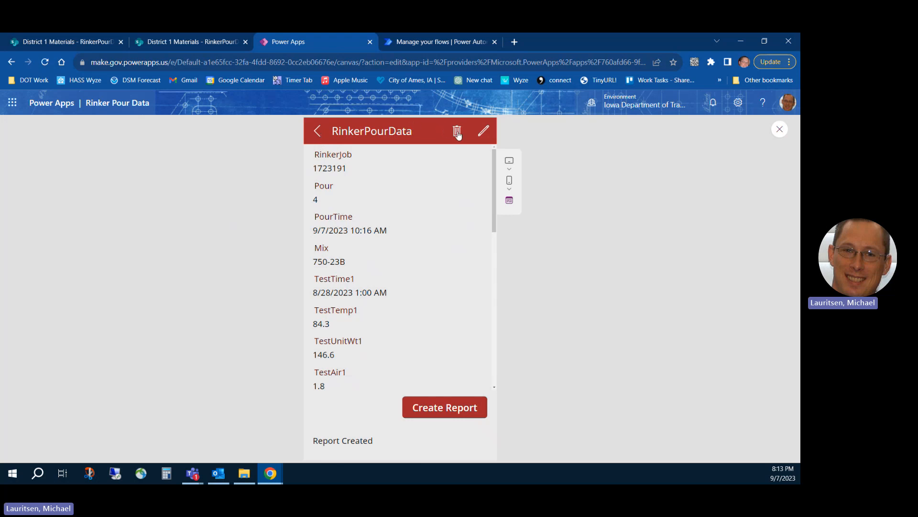
# Edit the record's Mix to 750-23aa and save the change.
pyautogui.click(485, 131)
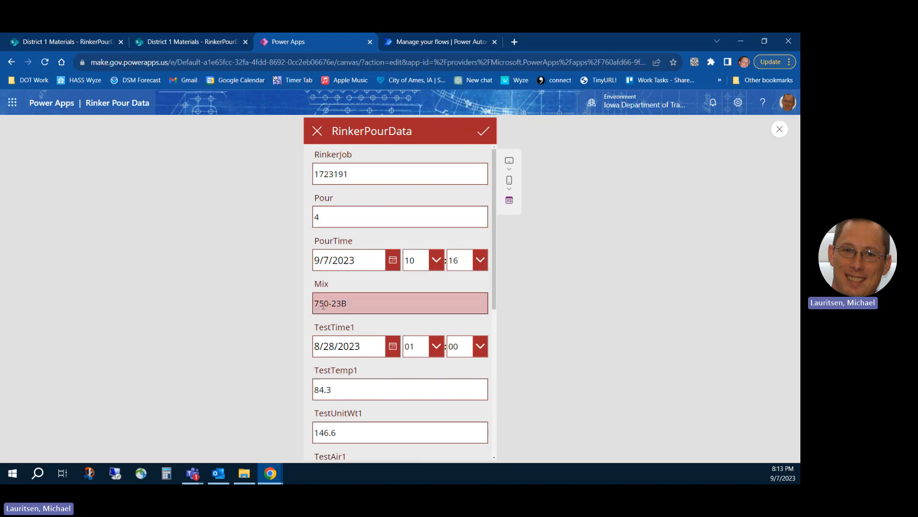
pyautogui.click(368, 309)
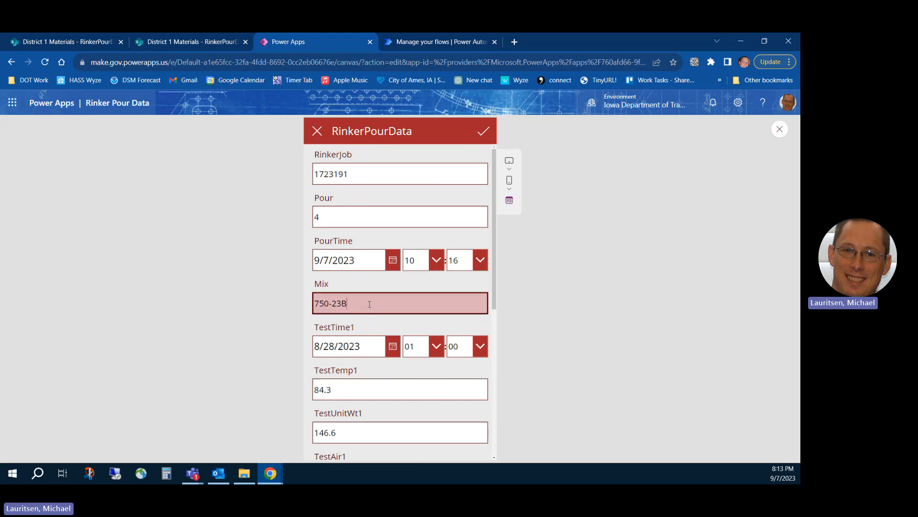
pyautogui.press('BackSpace')
pyautogui.write('aa')
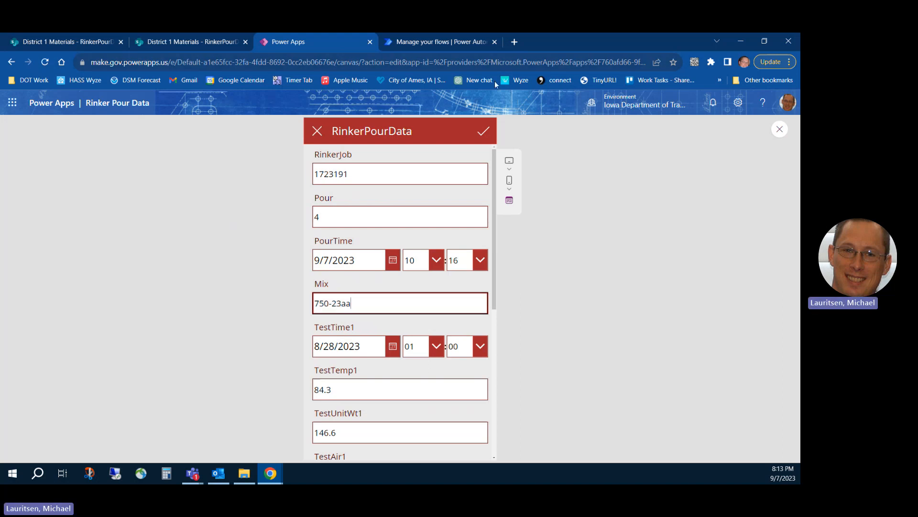
pyautogui.click(483, 134)
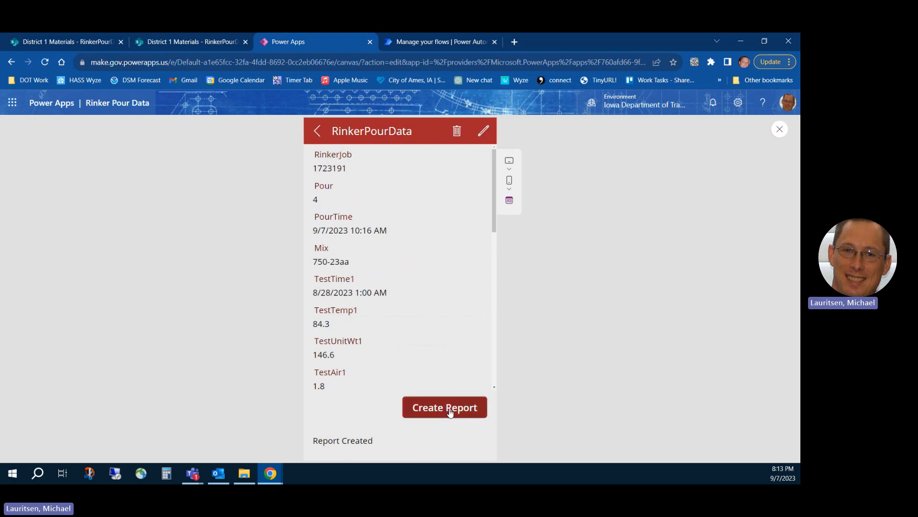
# Start a new RinkerPourData record from the list with RinkerJob 17852 and Pour 1.
pyautogui.click(318, 134)
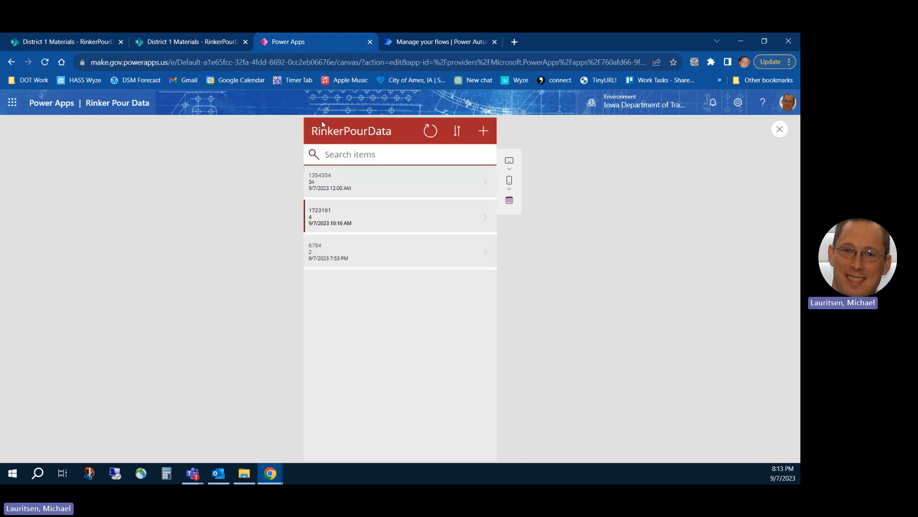
pyautogui.click(483, 131)
pyautogui.click(378, 175)
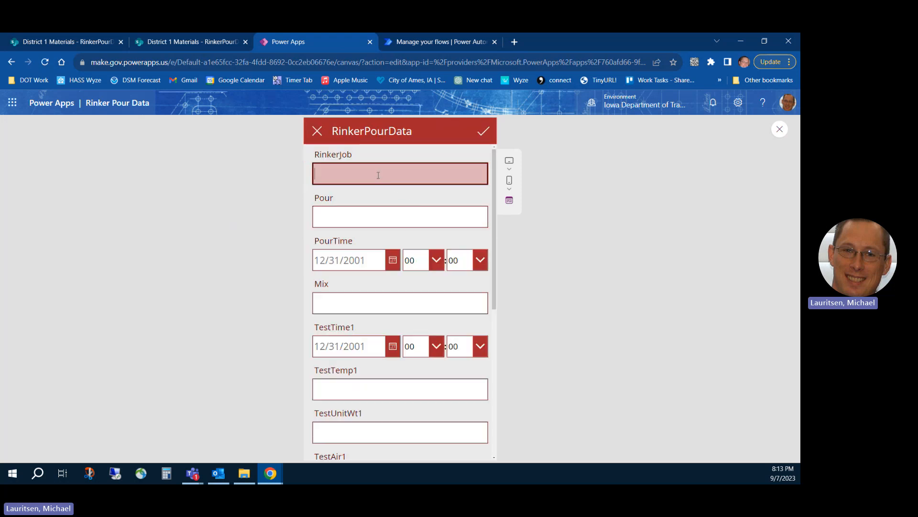
pyautogui.write('17852')
pyautogui.click(353, 211)
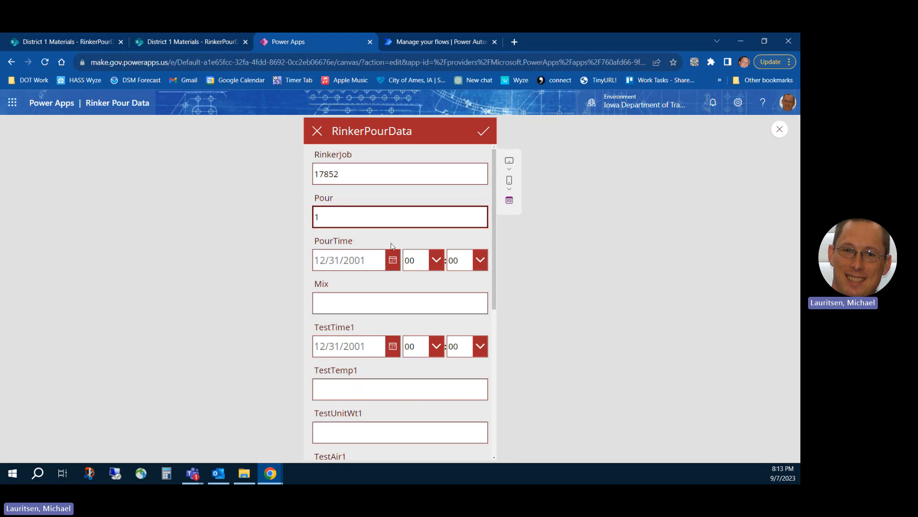
# Set the new record's PourTime to 9/8/2023 at 02:04.
pyautogui.click(391, 259)
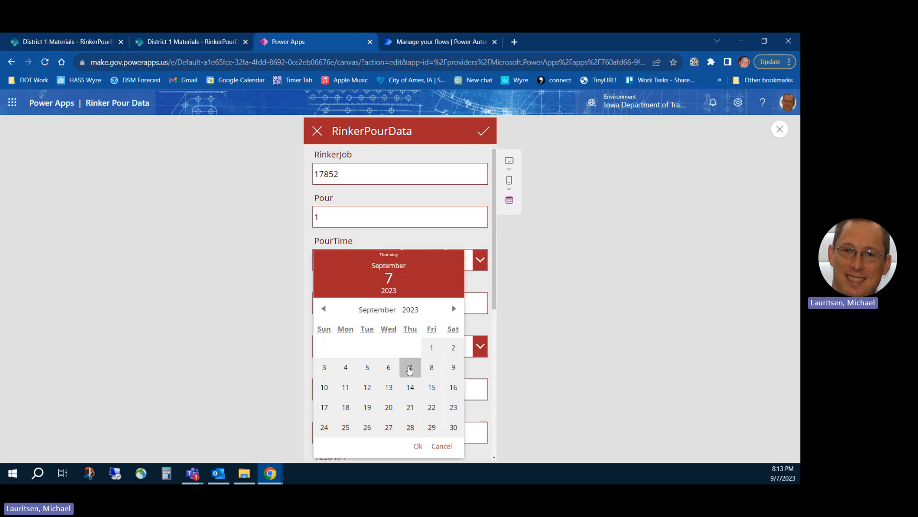
pyautogui.click(433, 369)
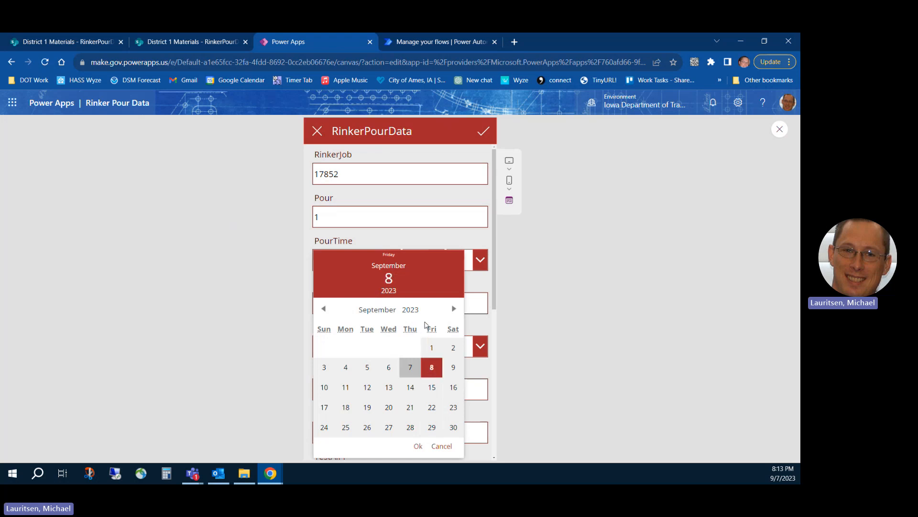
pyautogui.click(419, 447)
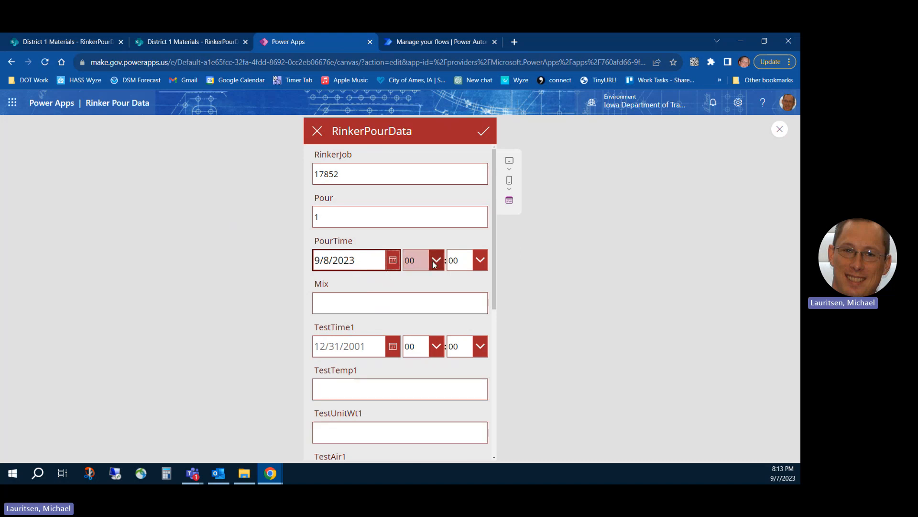
pyautogui.click(415, 260)
pyautogui.click(459, 261)
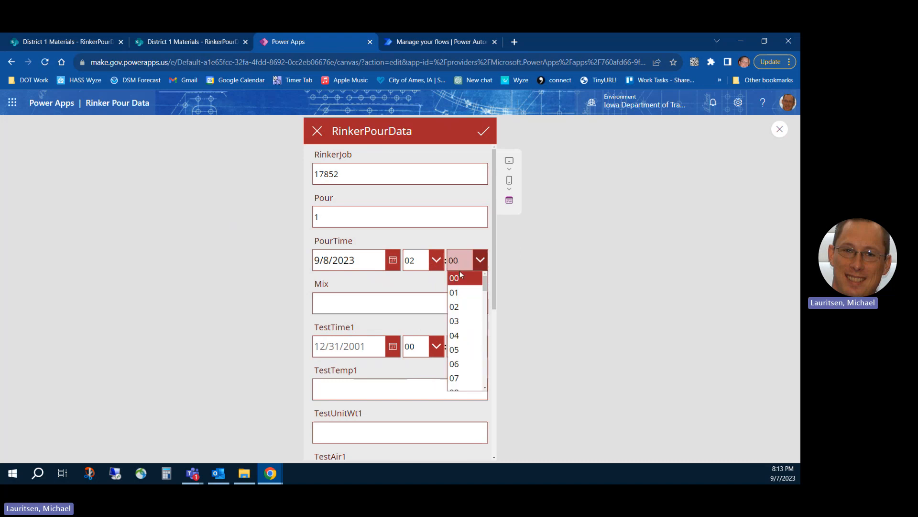
pyautogui.click(458, 335)
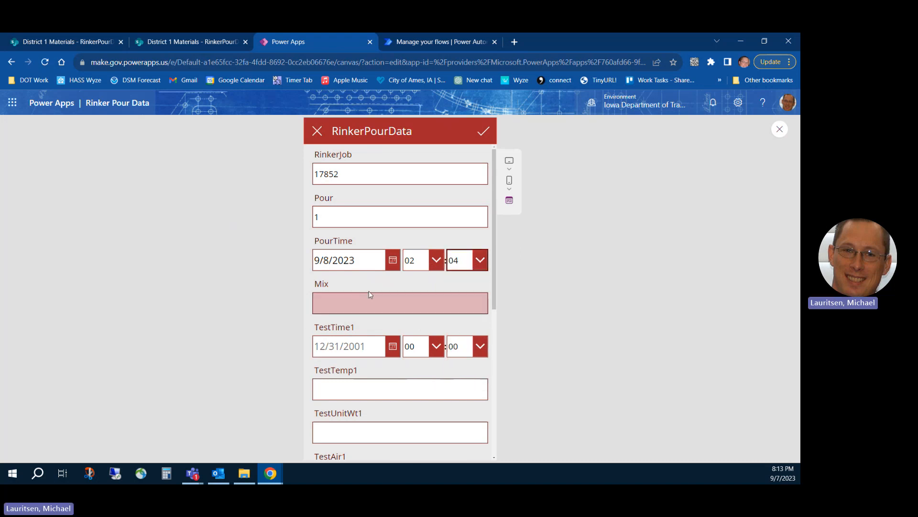
# Enter C4WR-F20 as the new record's Mix.
pyautogui.click(356, 301)
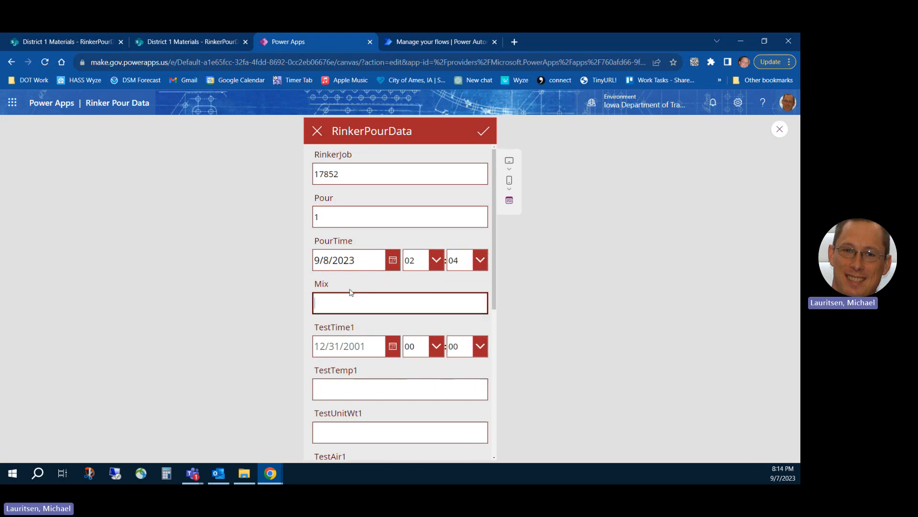
pyautogui.write('C4WR-20')
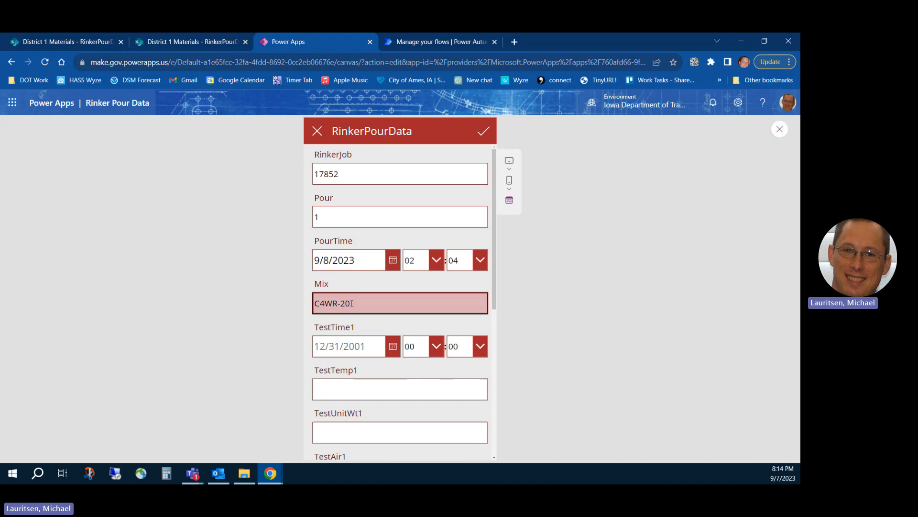
pyautogui.click(344, 303)
pyautogui.write('F')
# Try to set the TestTime1 date to September 8, 2023.
pyautogui.click(391, 348)
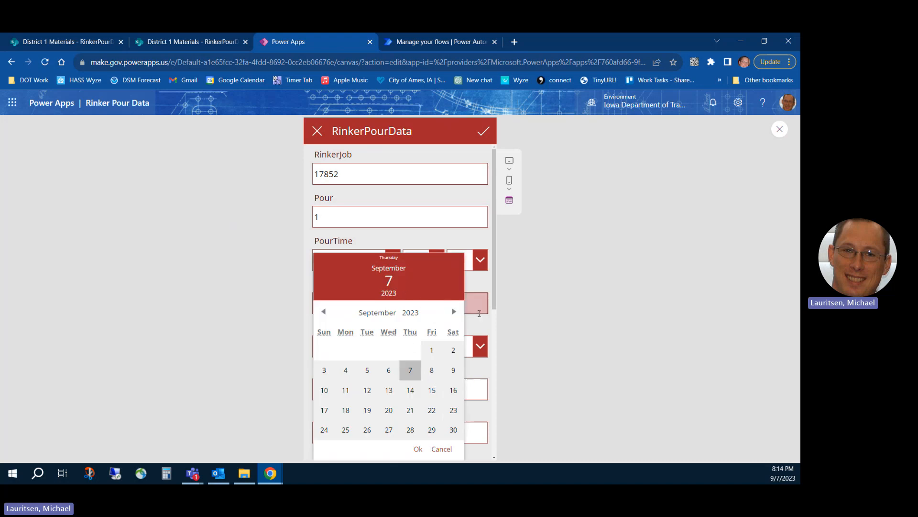
pyautogui.click(481, 289)
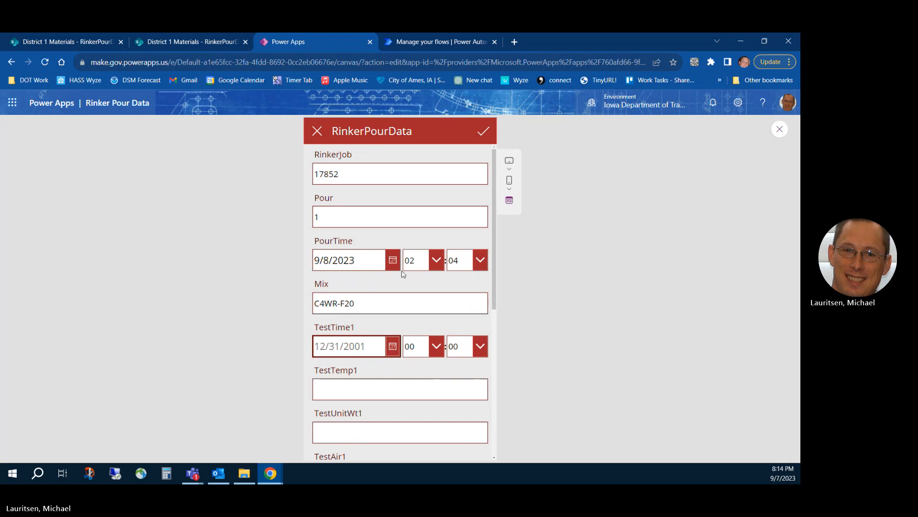
pyautogui.click(393, 346)
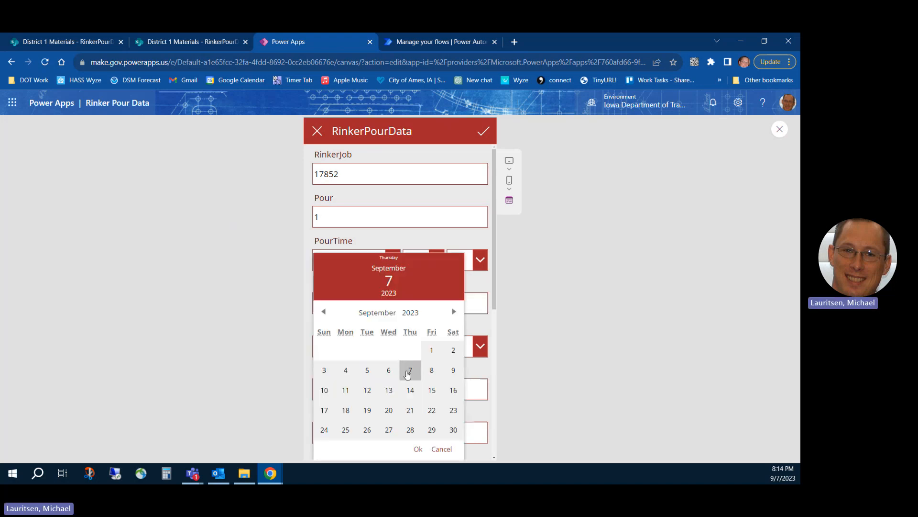
pyautogui.click(432, 371)
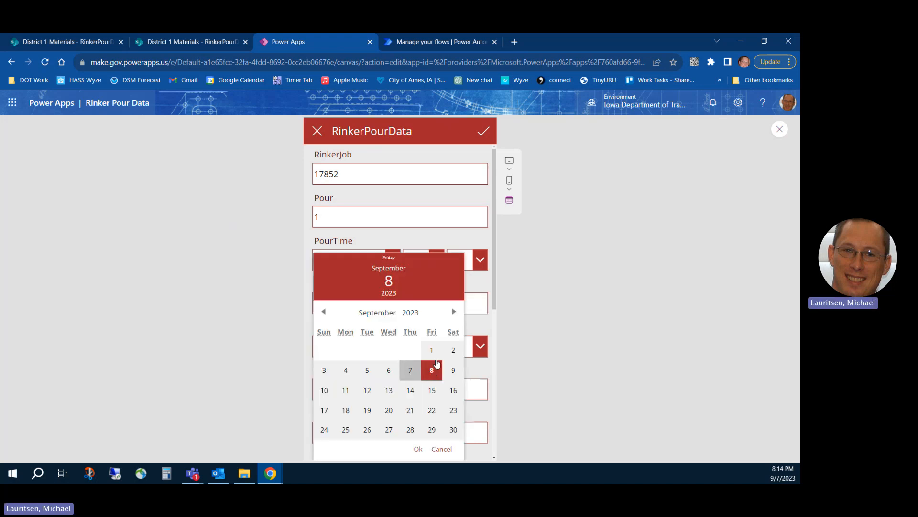
pyautogui.click(476, 290)
# Set the TestTime1 hour to 02 and its minutes to 07.
pyautogui.click(421, 347)
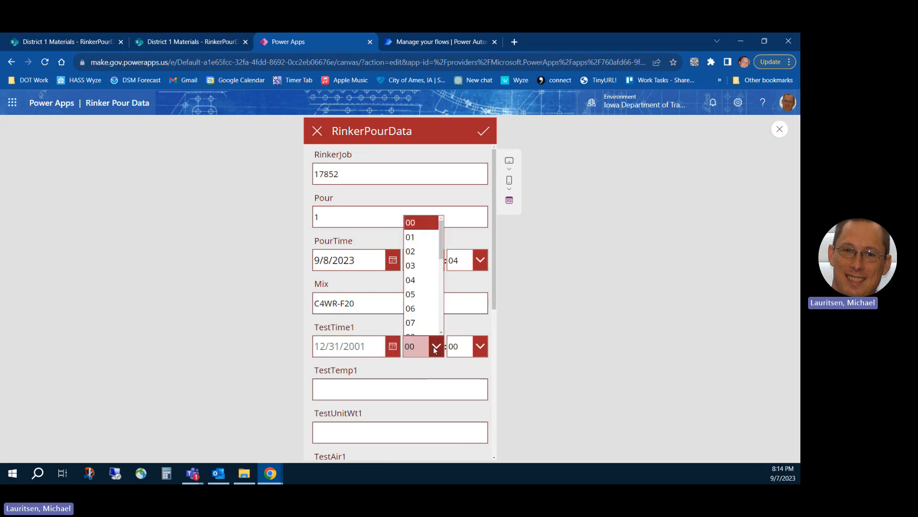
pyautogui.click(418, 251)
pyautogui.click(478, 346)
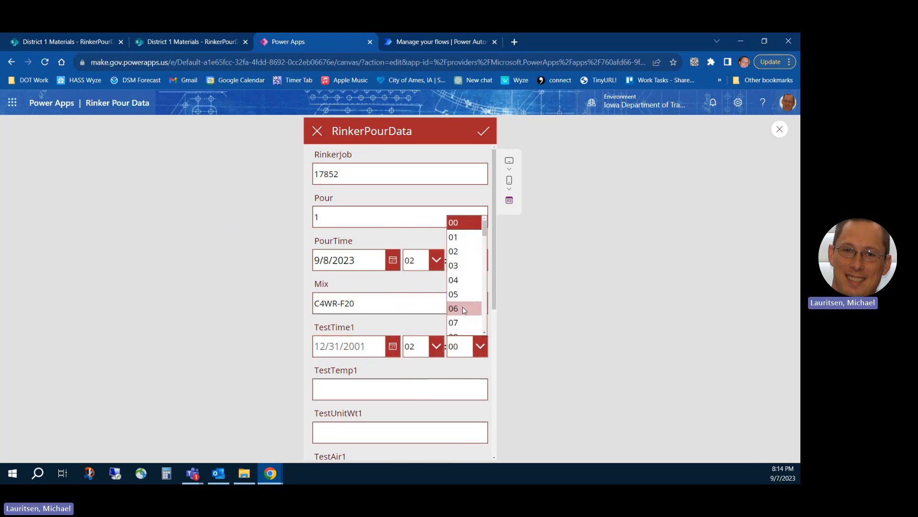
pyautogui.click(463, 325)
# Enter 84 for TestTemp1 and 160 for TestUnitWt1.
pyautogui.click(355, 395)
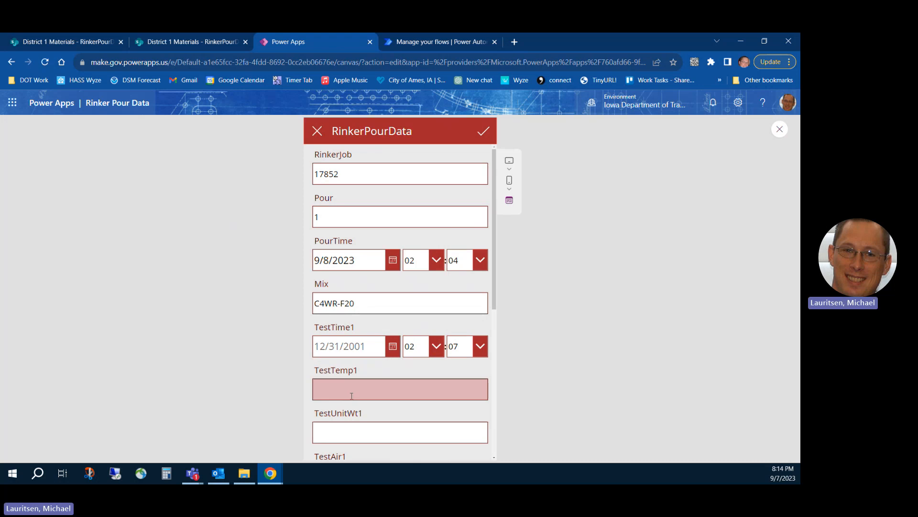
pyautogui.write('84')
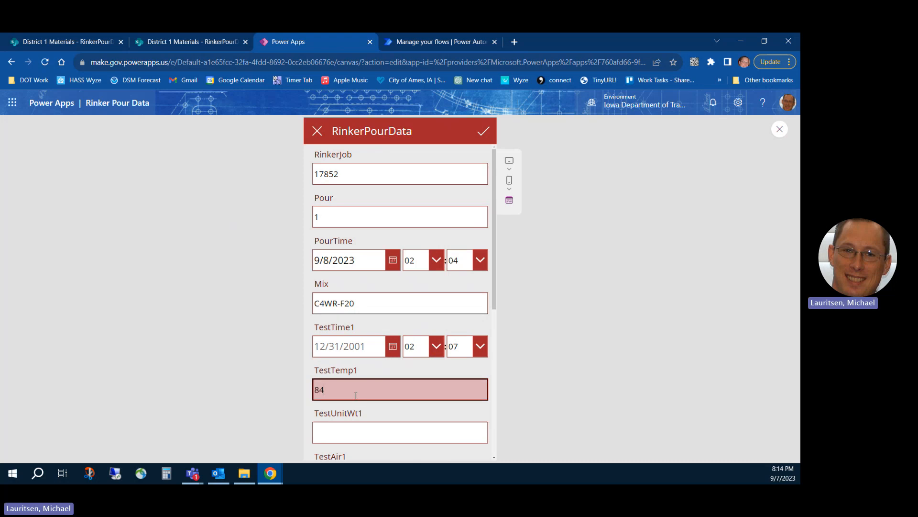
pyautogui.press('Tab')
pyautogui.write('160')
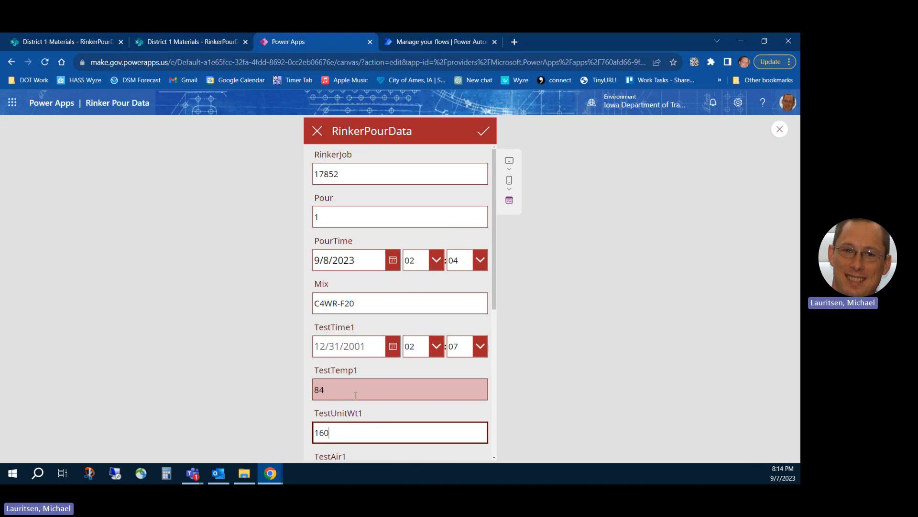
pyautogui.press('Tab')
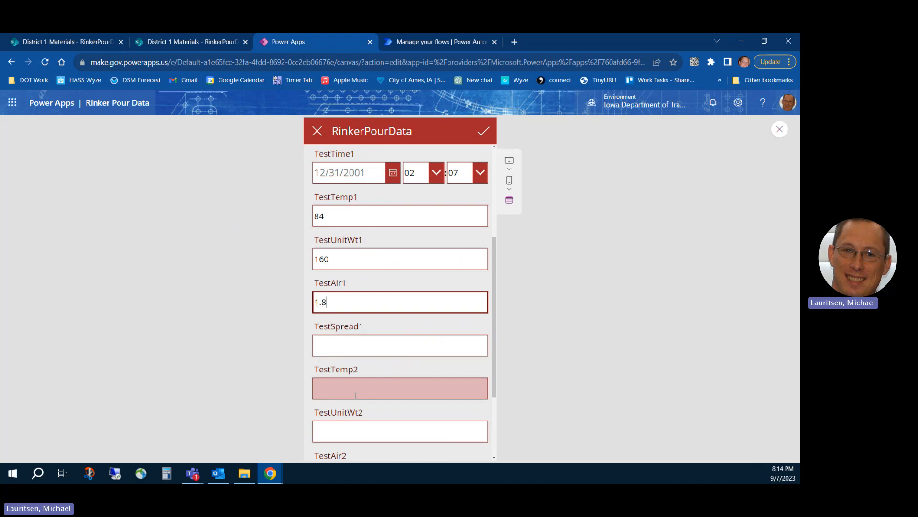
# Enter 21 for TestSpread1, leave the second test's fields empty, and submit the new pour record.
pyautogui.press('Tab')
pyautogui.write('21')
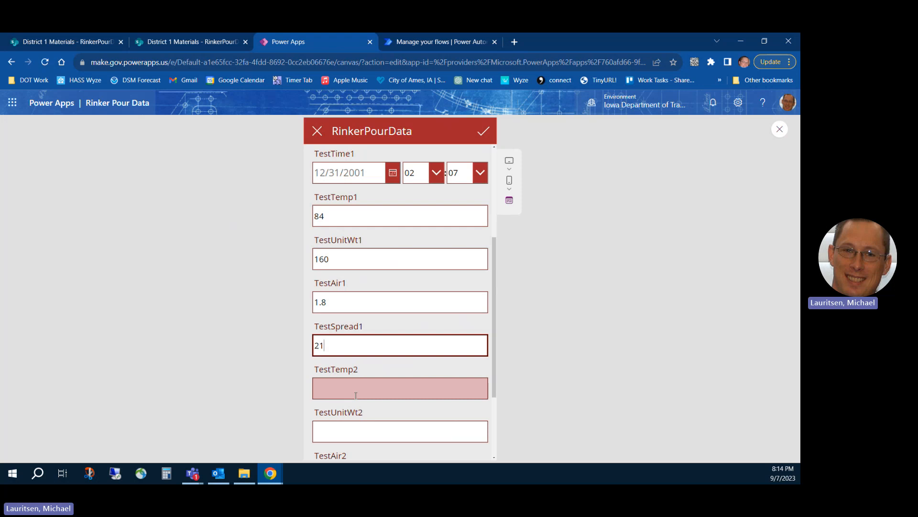
pyautogui.click(355, 395)
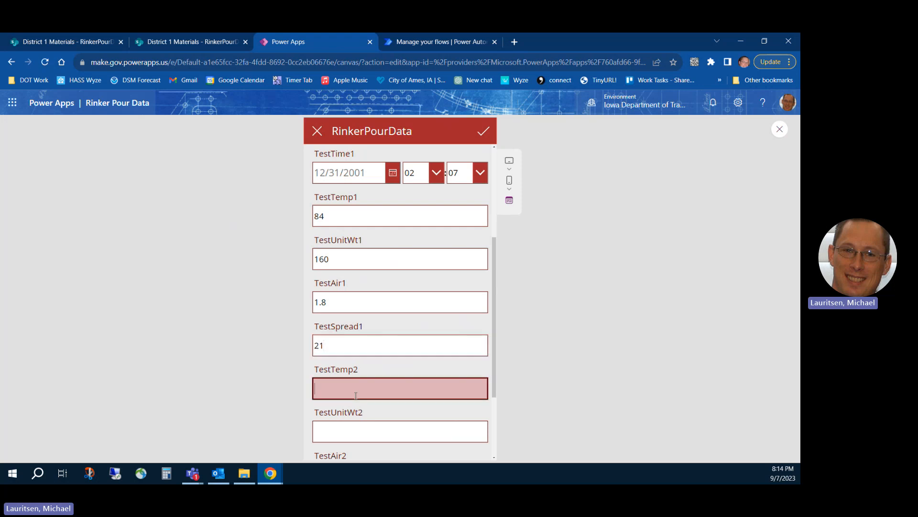
pyautogui.scroll(-3, 358, 364)
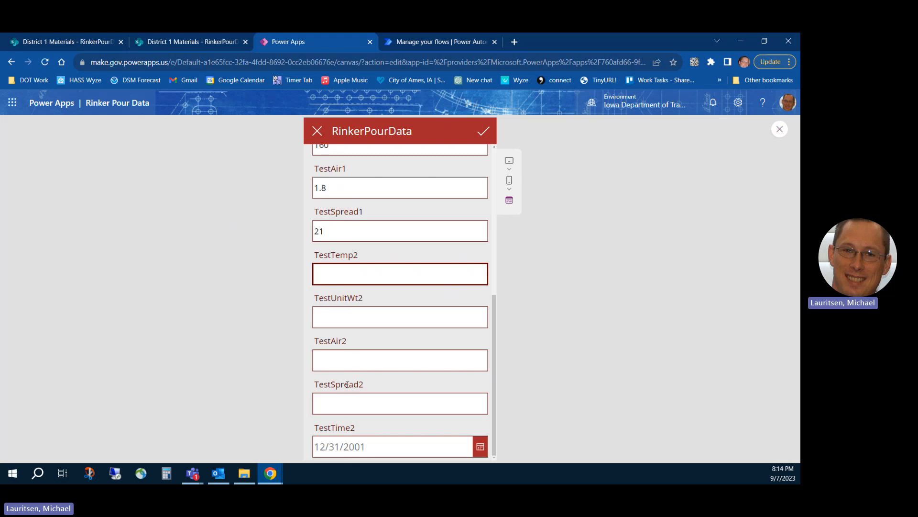
pyautogui.scroll(6, 361, 348)
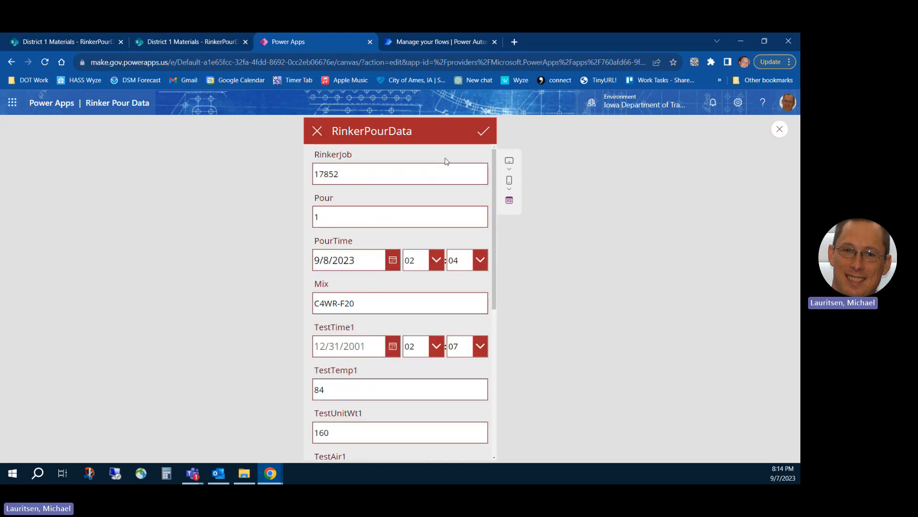
pyautogui.click(484, 137)
# Open the pour record for RinkerJob 17852 for editing and set its TestTime2 date to September 8, 2023.
pyautogui.click(314, 223)
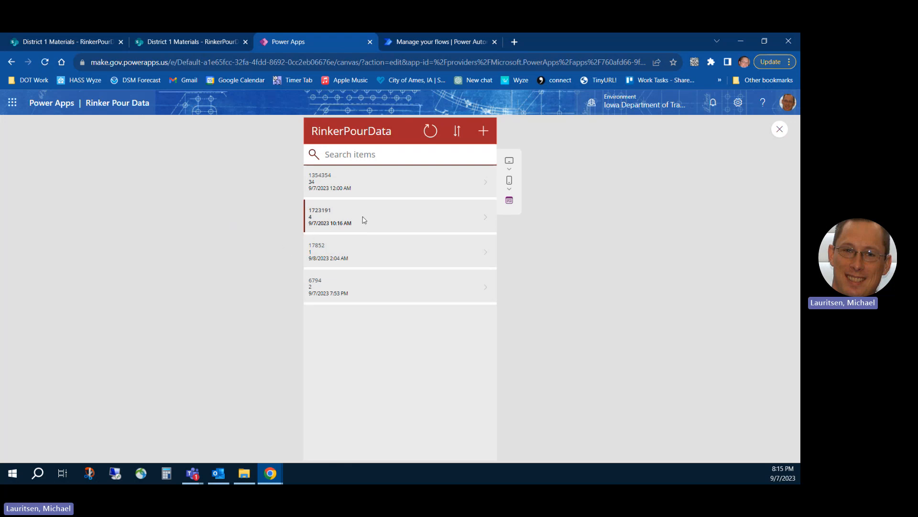
pyautogui.click(335, 253)
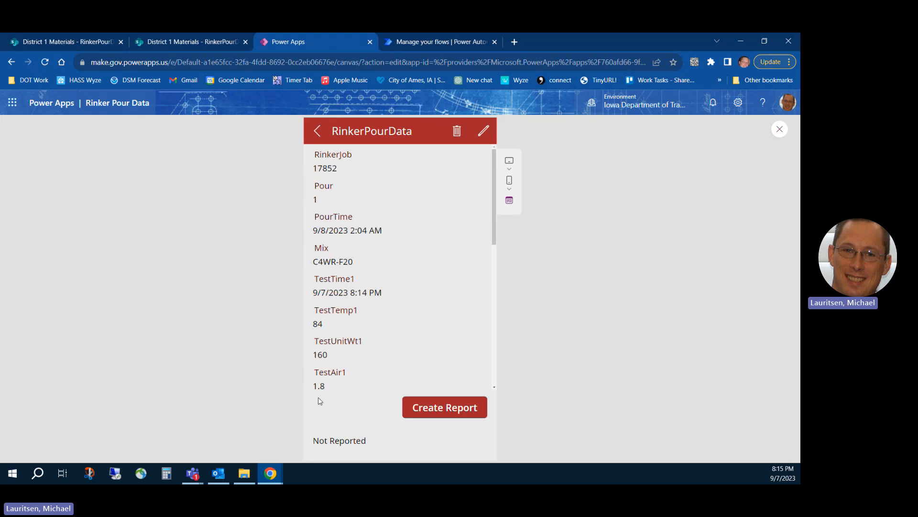
pyautogui.click(484, 130)
pyautogui.scroll(-5, 386, 340)
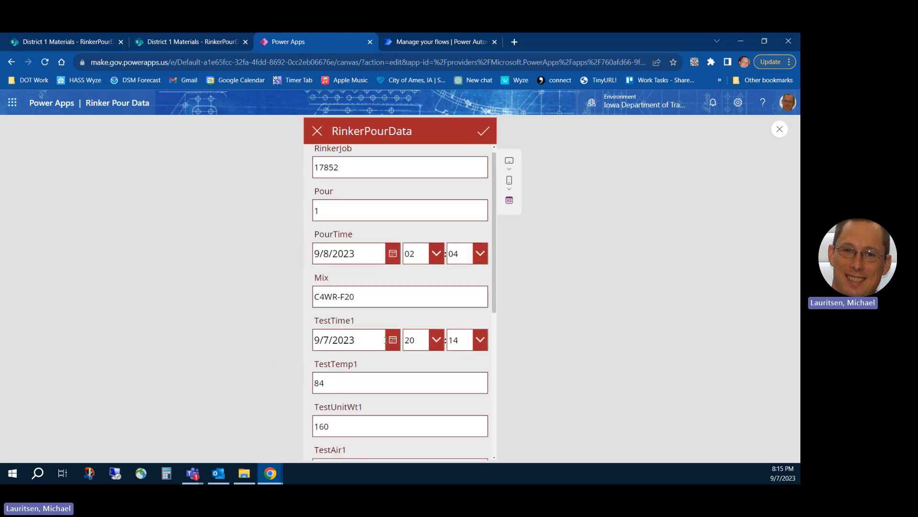
pyautogui.scroll(-1, 384, 342)
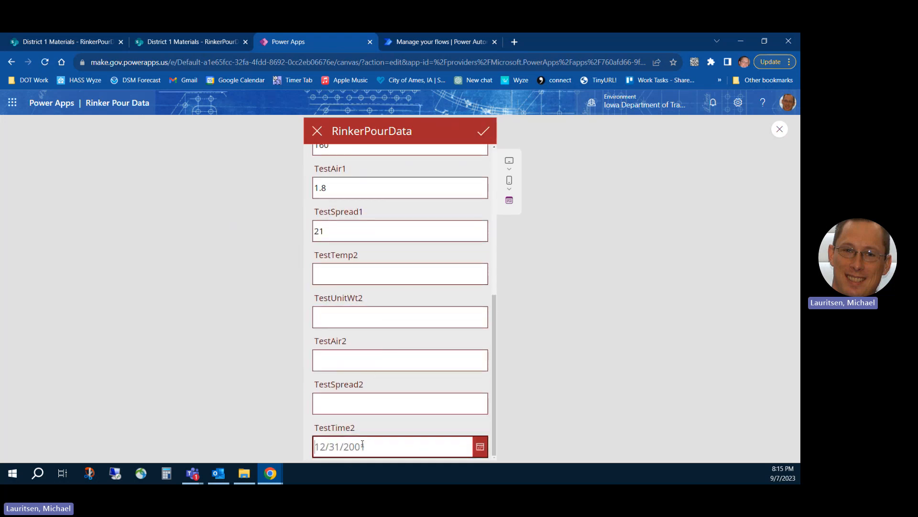
pyautogui.click(480, 447)
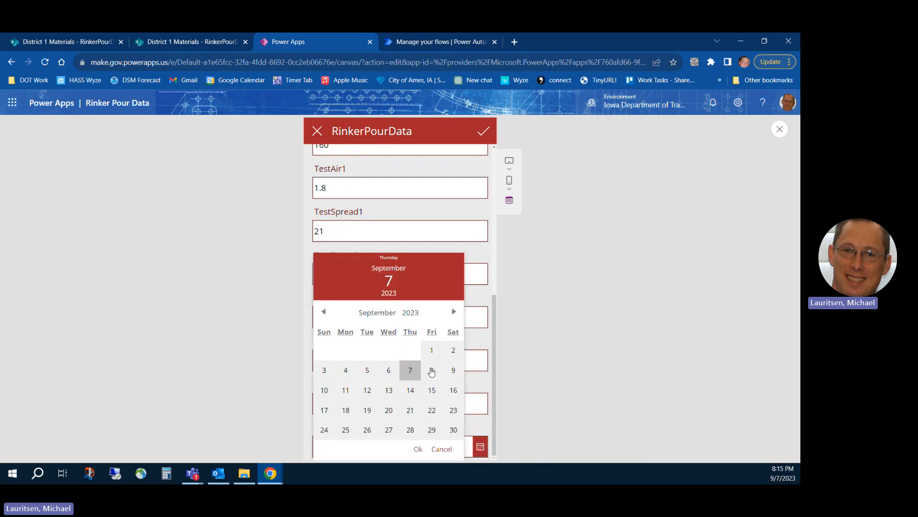
pyautogui.click(431, 369)
pyautogui.click(417, 447)
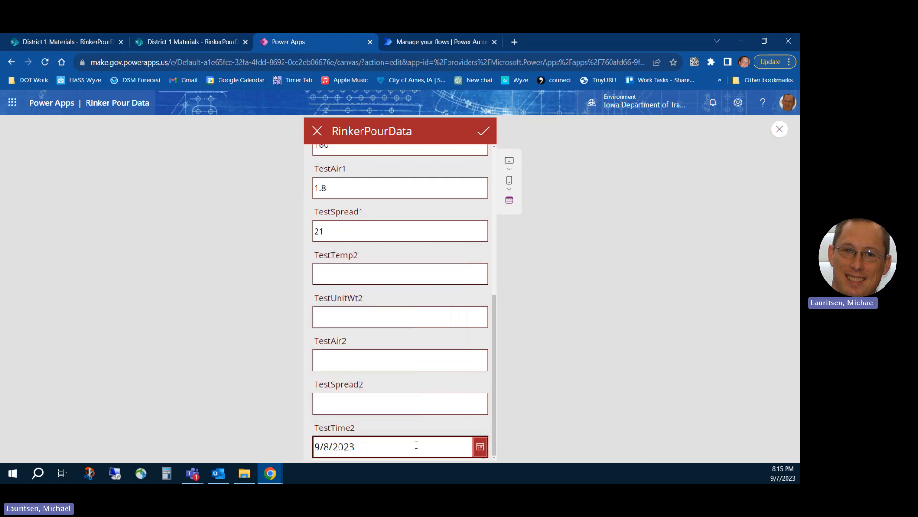
# Enter 85 for TestTemp2, 145 for TestUnitWt2, 6.5 for TestAir2 and 18 for TestSpread2, and save the record.
pyautogui.click(337, 276)
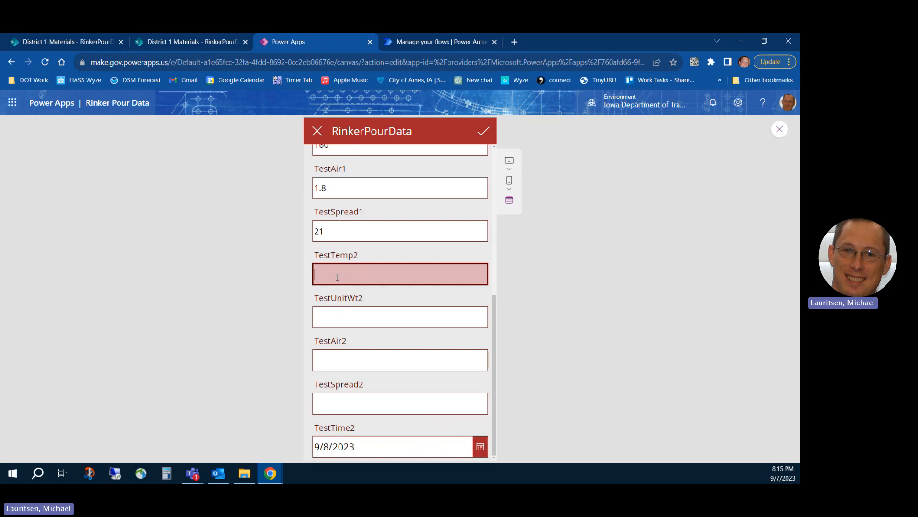
pyautogui.press('Tab')
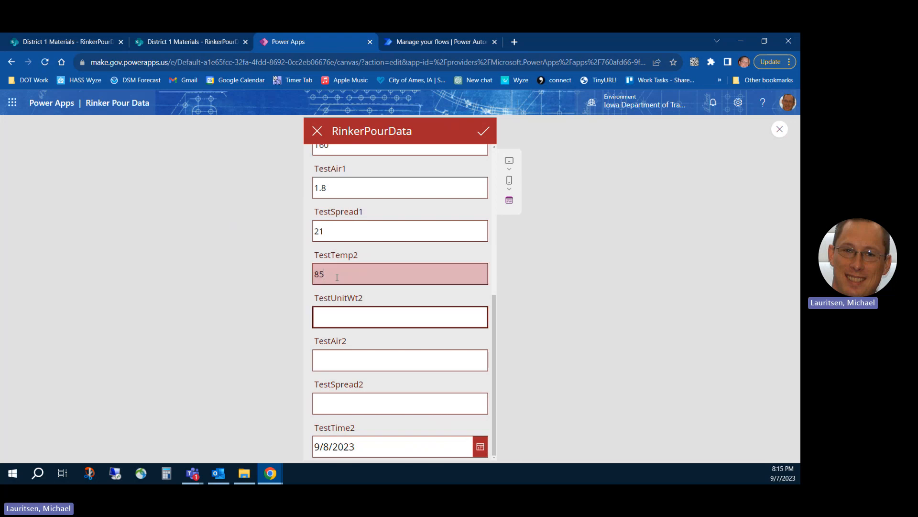
pyautogui.press('Tab')
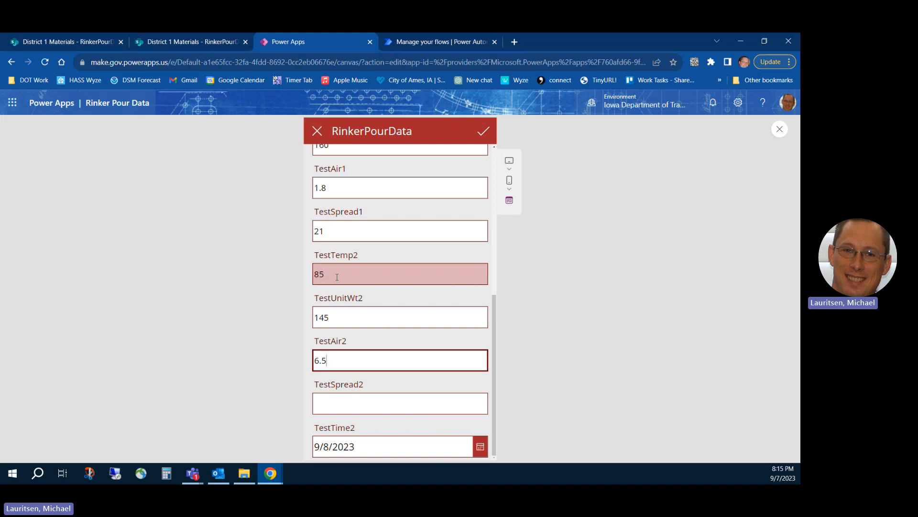
pyautogui.press('Tab')
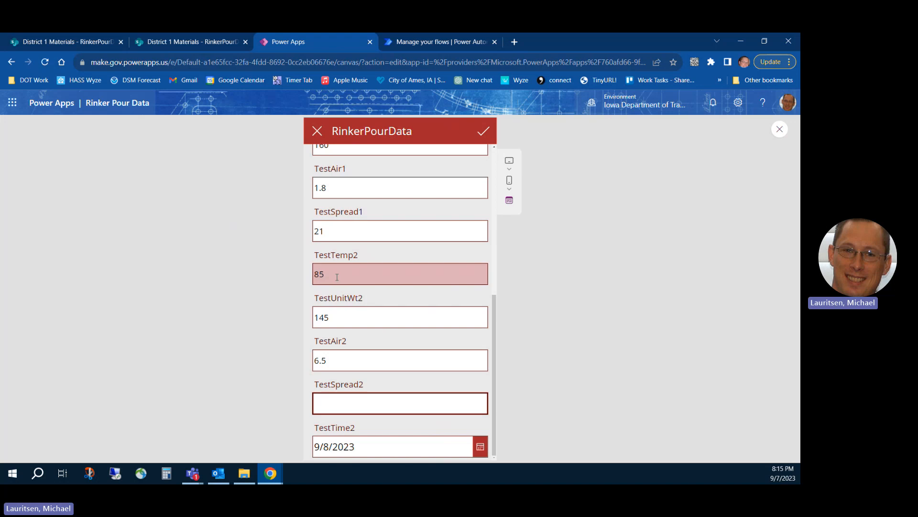
pyautogui.write('18')
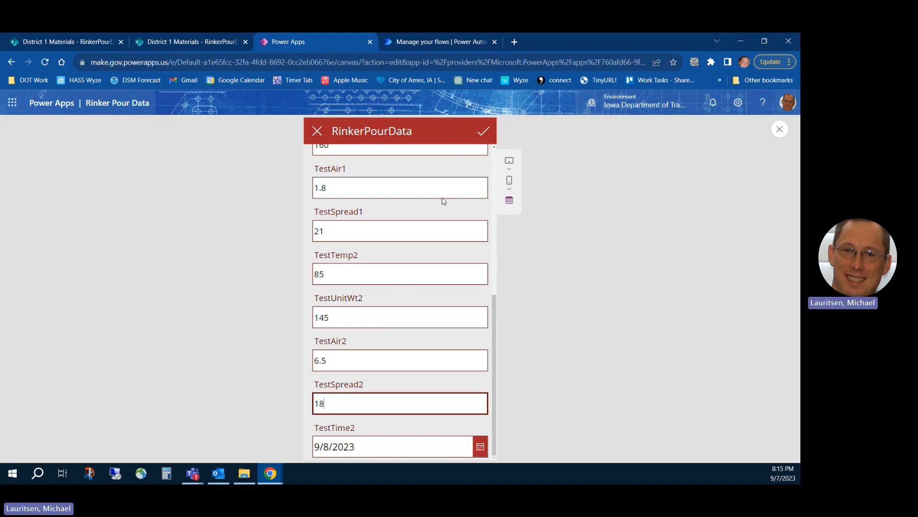
pyautogui.click(482, 132)
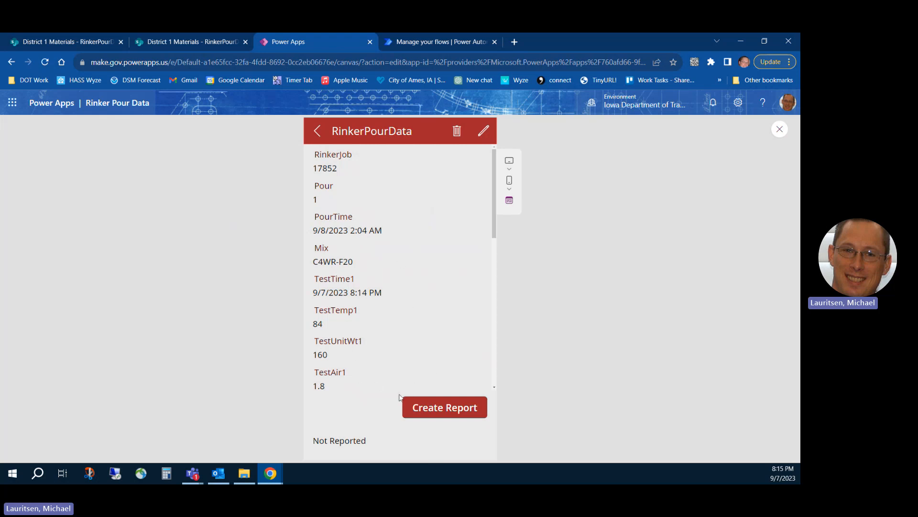
# Request a report for record 17852 and check its report columns in the refreshed RinkerPourData list in SharePoint.
pyautogui.click(431, 405)
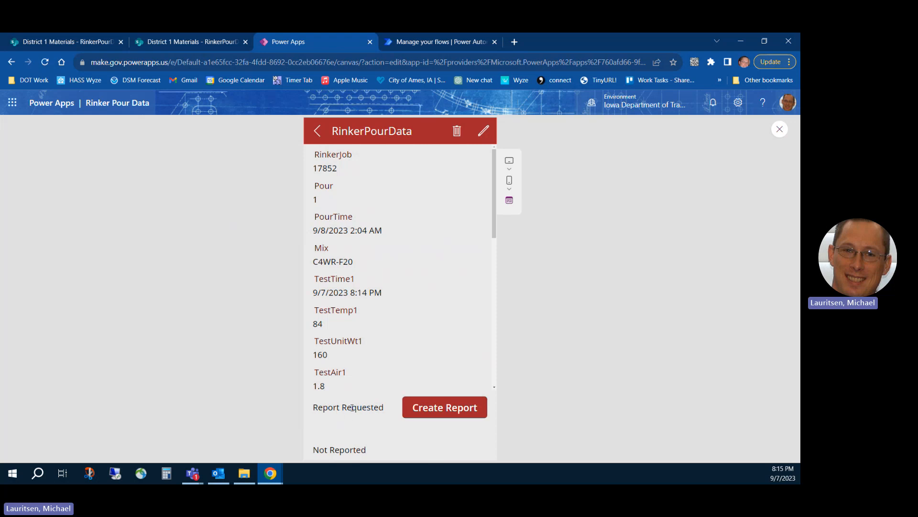
pyautogui.click(95, 45)
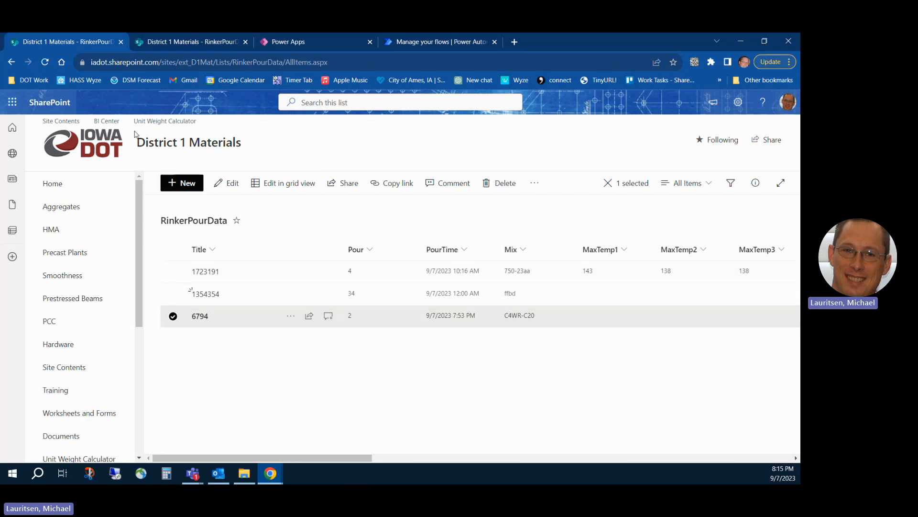
pyautogui.click(46, 64)
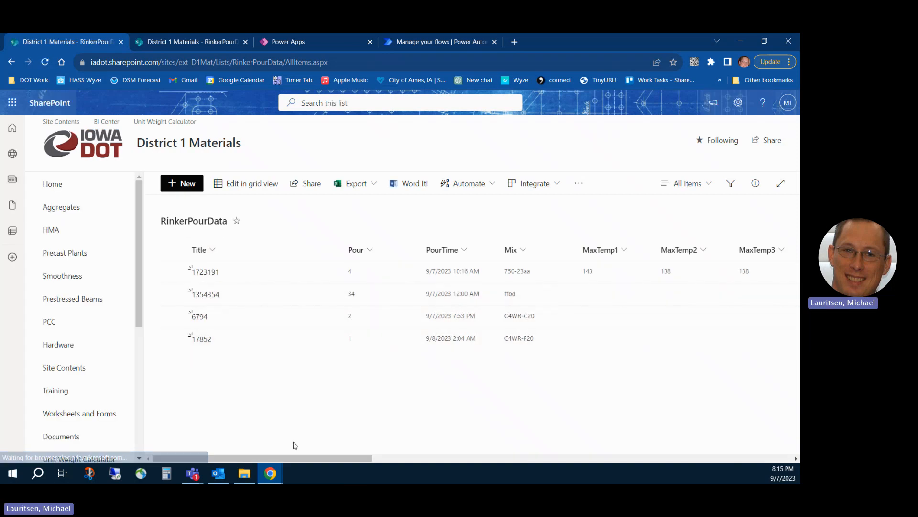
pyautogui.moveTo(291, 458); pyautogui.dragTo(398, 463)
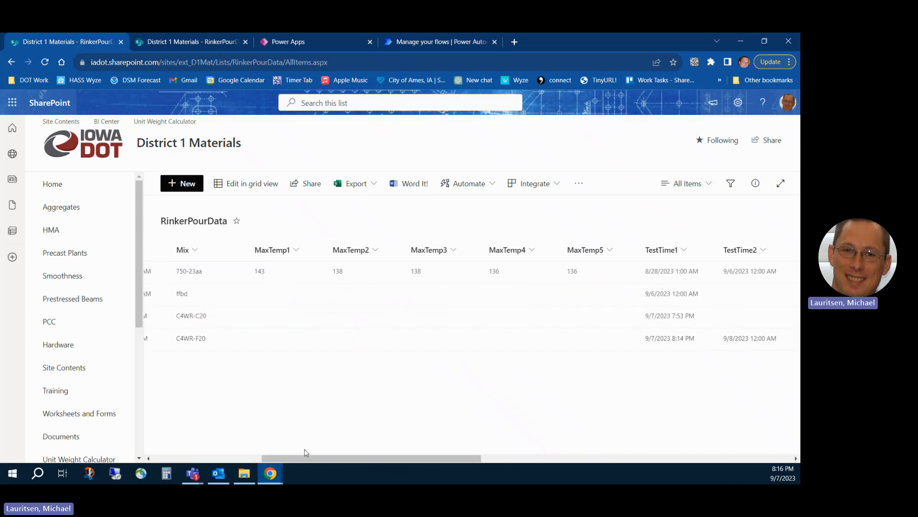
pyautogui.moveTo(309, 460); pyautogui.dragTo(650, 453)
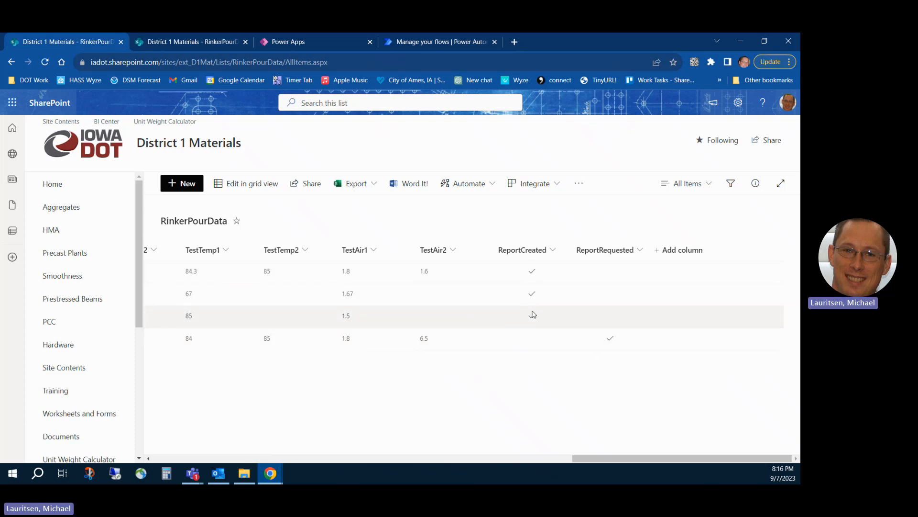
# View record 1354354's report status in Power Apps, and recheck the ReportCreated and ReportRequested columns in the SharePoint list.
pyautogui.click(337, 43)
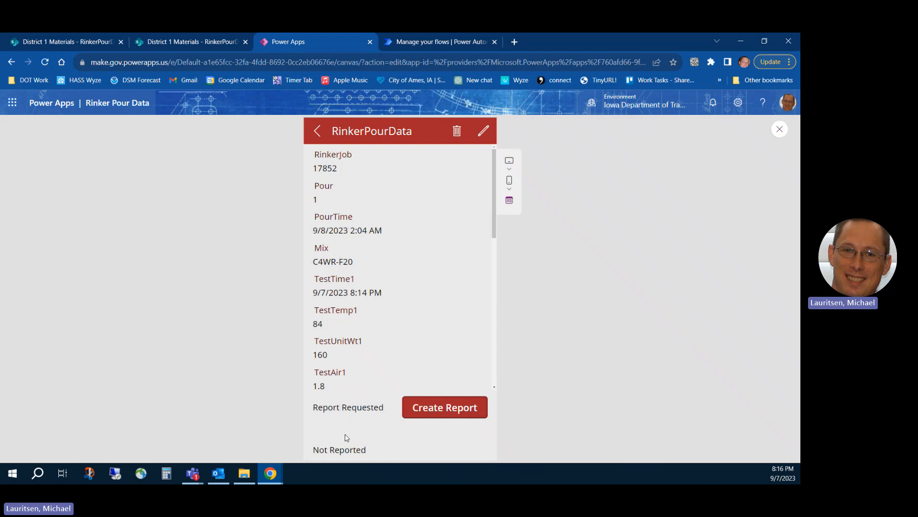
pyautogui.click(317, 131)
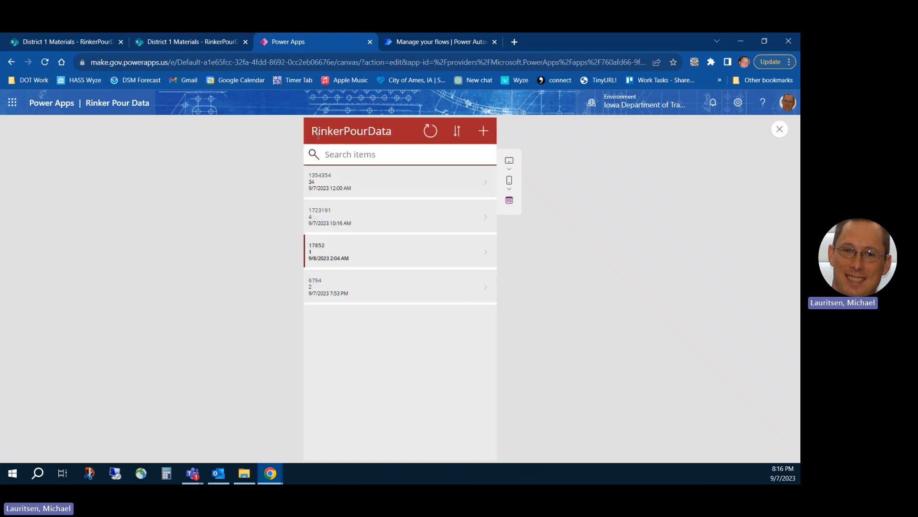
pyautogui.click(339, 188)
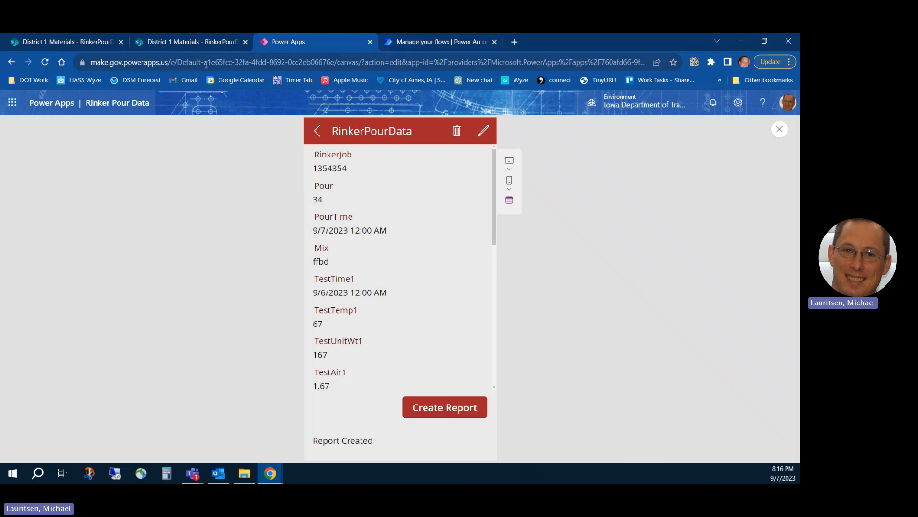
pyautogui.click(88, 46)
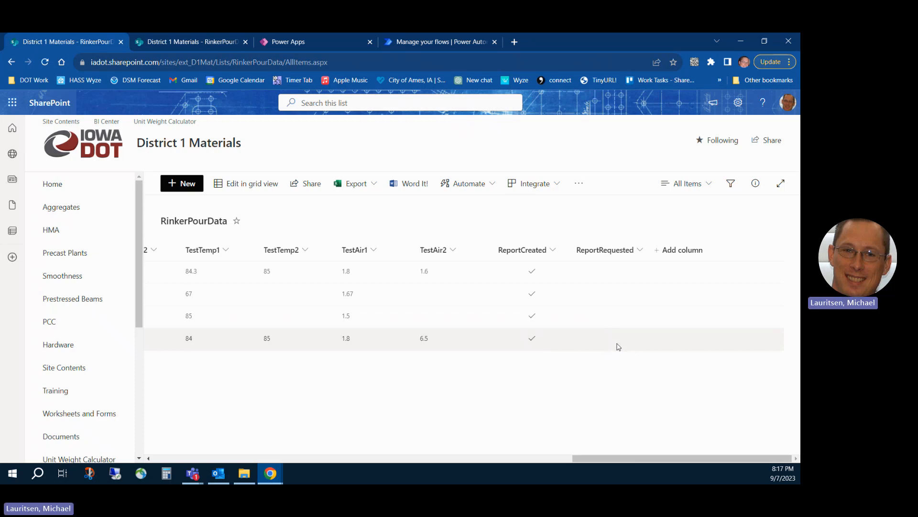
# Switch to Power Apps and reopen record 17852 from the record list to check its updated report status.
pyautogui.click(319, 42)
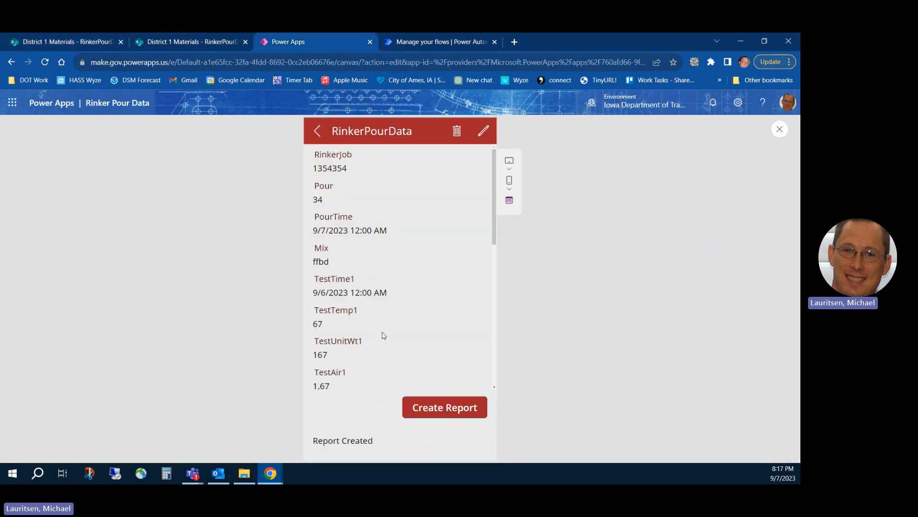
pyautogui.click(318, 132)
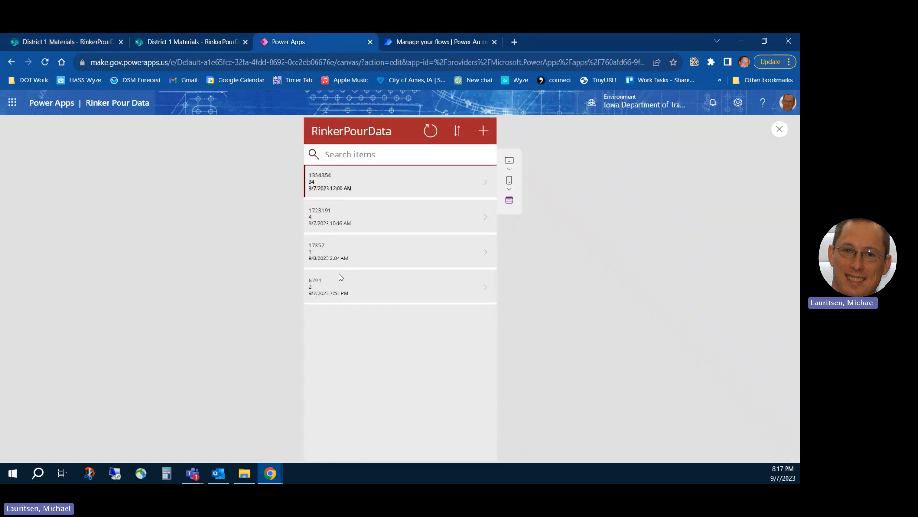
pyautogui.click(322, 256)
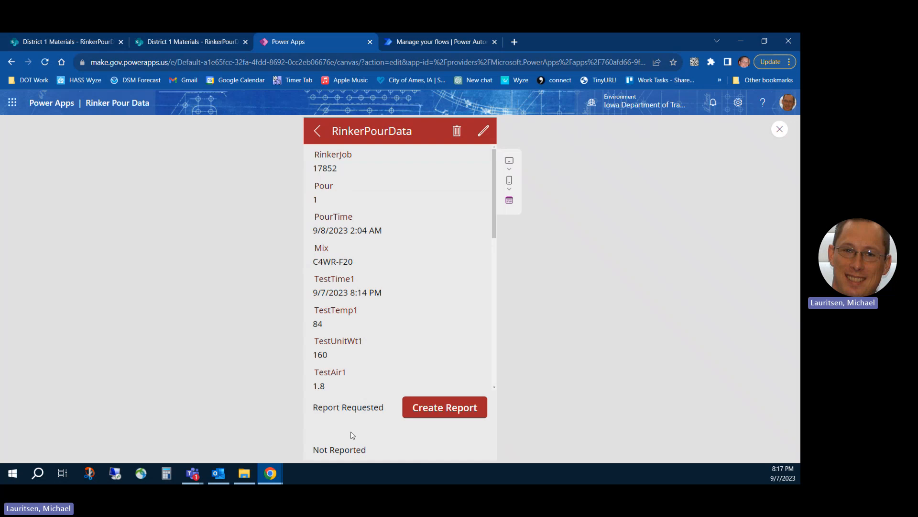
pyautogui.click(317, 131)
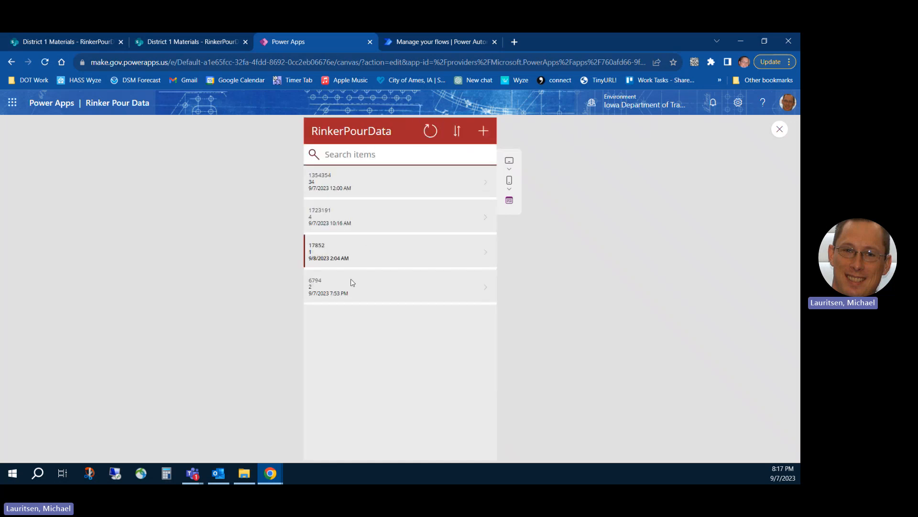
pyautogui.click(354, 258)
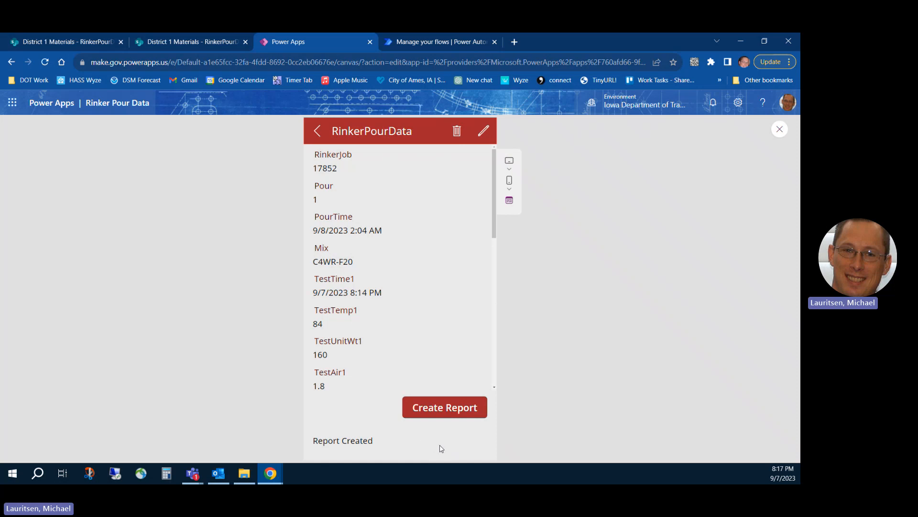
# Switch to the RinkerPourDataReportLibrary in SharePoint, view RinkerPourDataReport_6794_2_2023-09-08T01_03_55Z.pdf, and close the preview.
pyautogui.click(209, 46)
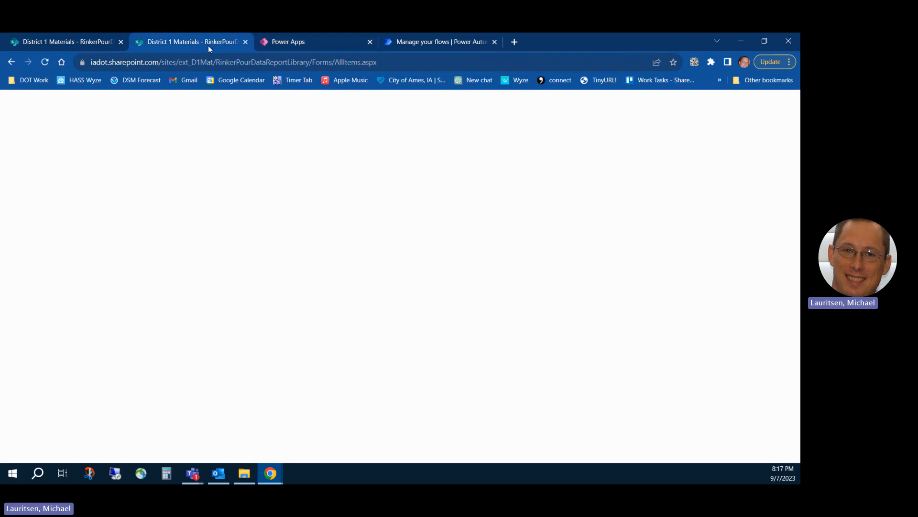
pyautogui.scroll(-1, 307, 353)
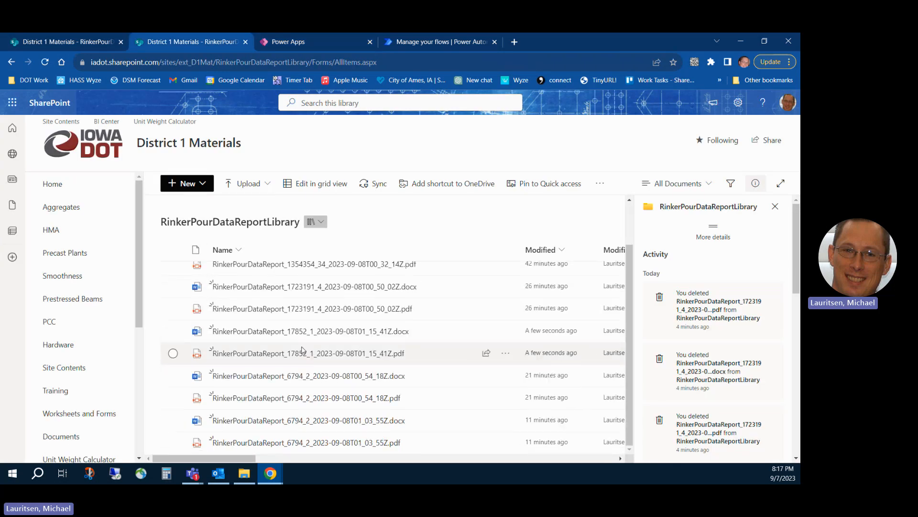
pyautogui.click(258, 445)
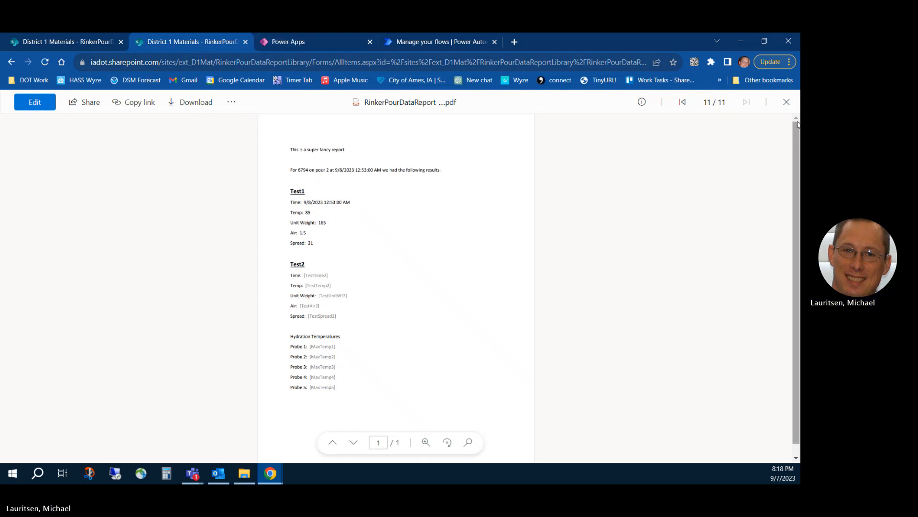
pyautogui.click(787, 103)
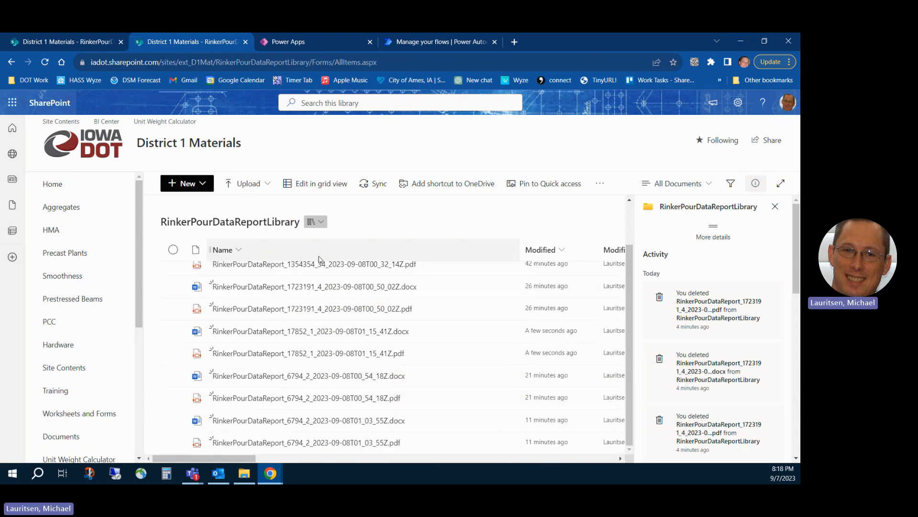
# Sort the report library by Modified from newer to older and open RinkerPourDataReport_17852_1_2023-09-08T01_15_41Z.pdf.
pyautogui.click(545, 253)
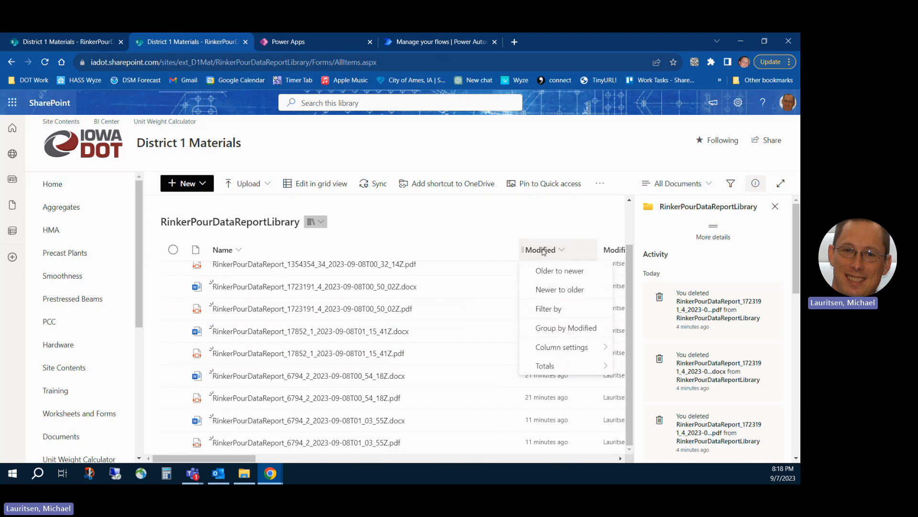
pyautogui.click(543, 293)
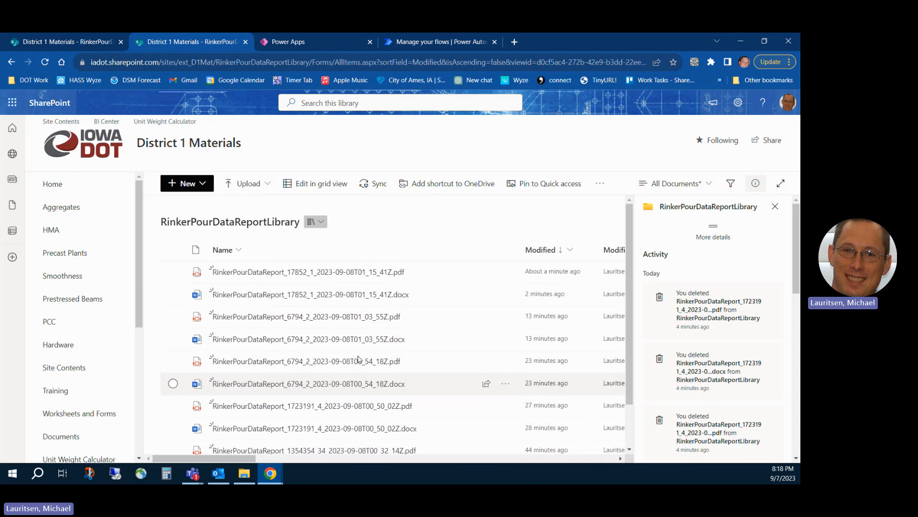
pyautogui.click(300, 272)
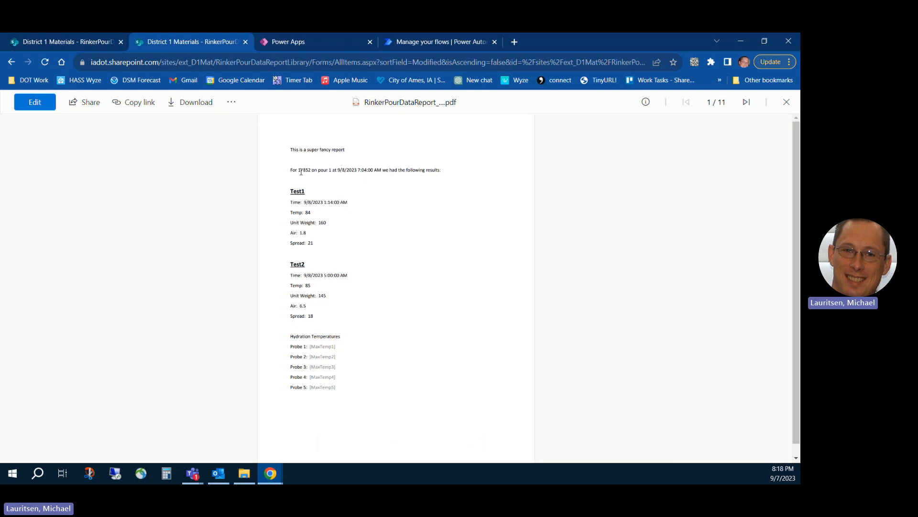
# Review the pour time and the Test1 and Test2 results in the PDF report for job 17852.
pyautogui.moveTo(338, 171); pyautogui.dragTo(374, 173)
pyautogui.moveTo(309, 202); pyautogui.dragTo(323, 228)
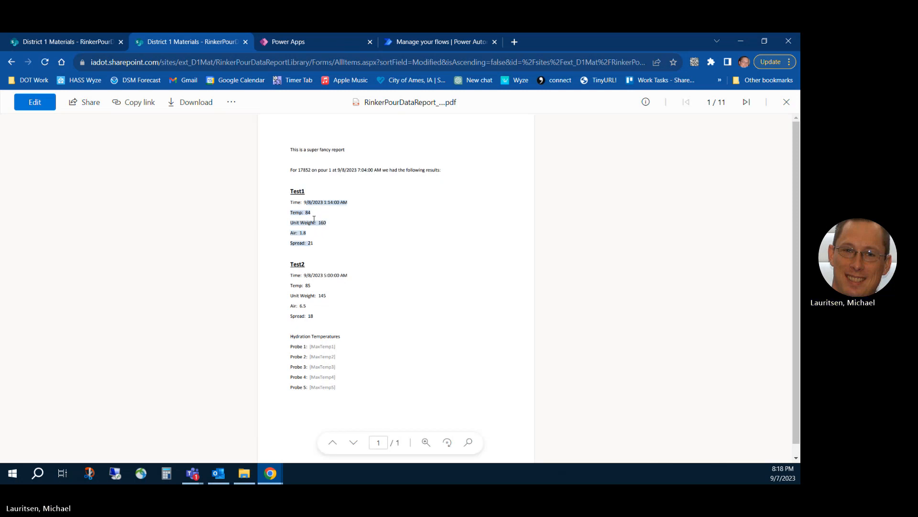
pyautogui.click(316, 214)
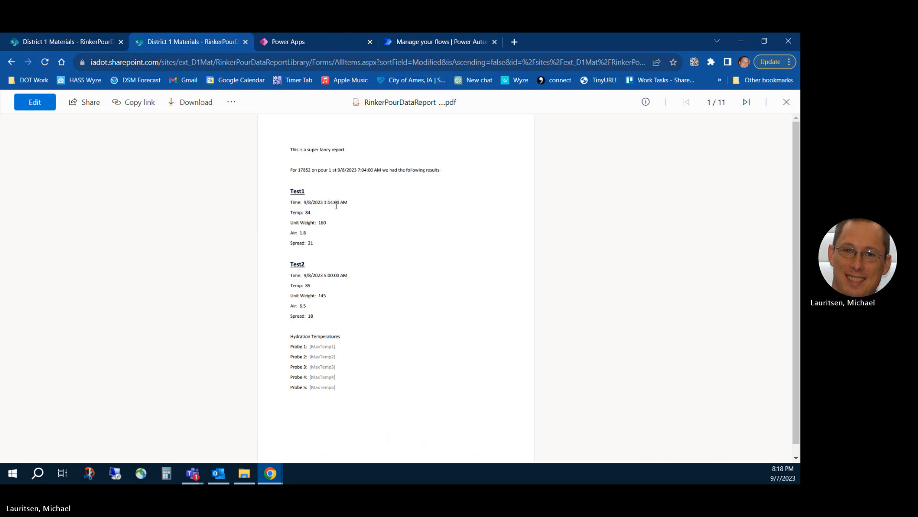
pyautogui.moveTo(325, 202); pyautogui.dragTo(340, 202)
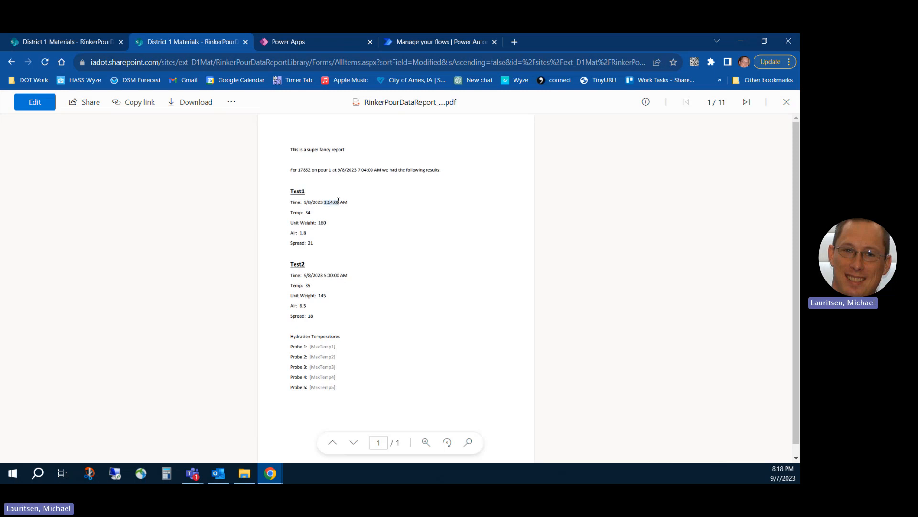
pyautogui.click(368, 171)
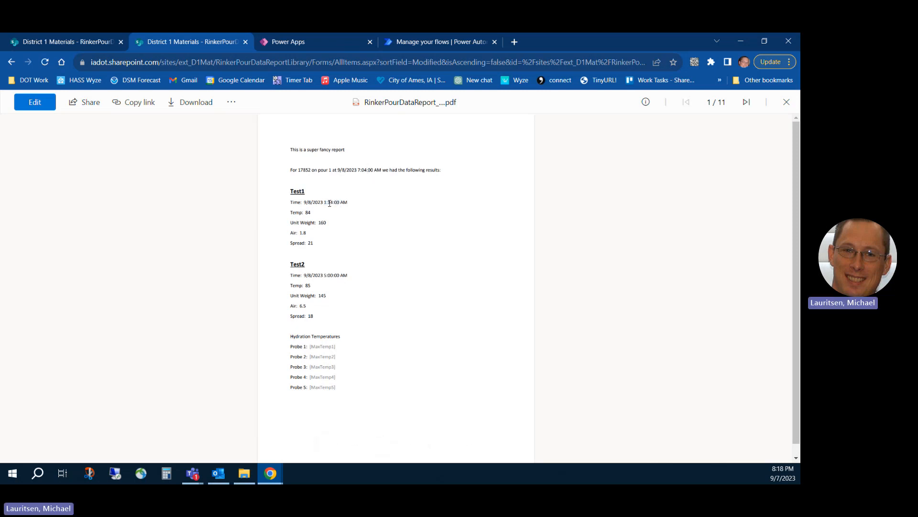
pyautogui.moveTo(305, 212); pyautogui.dragTo(322, 240)
pyautogui.moveTo(315, 275); pyautogui.dragTo(333, 316)
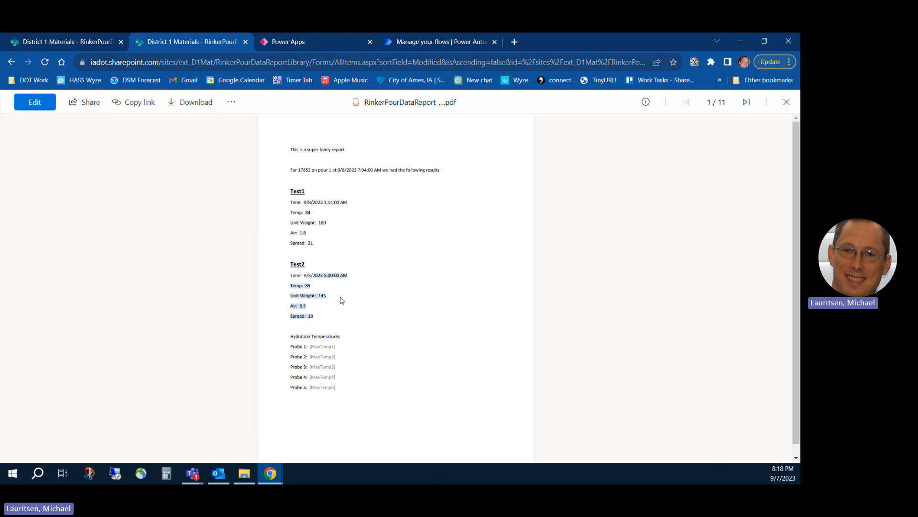
pyautogui.click(340, 300)
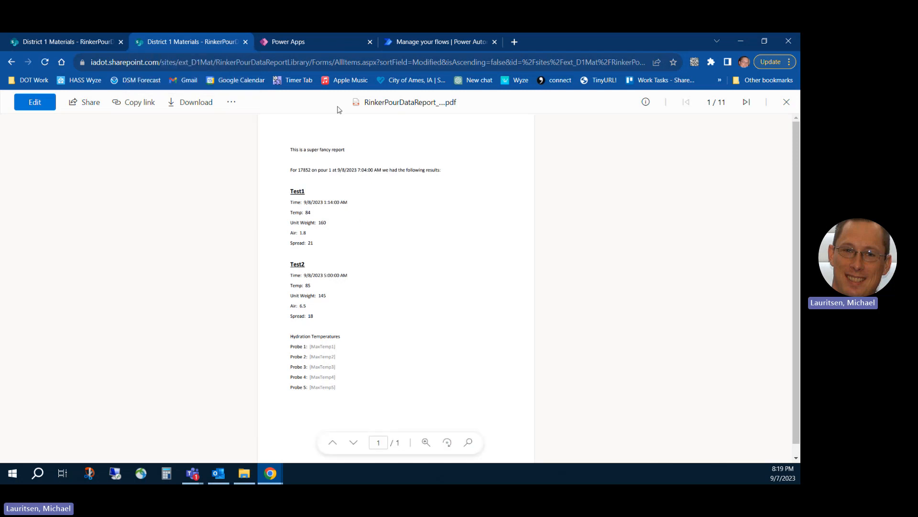
pyautogui.click(457, 43)
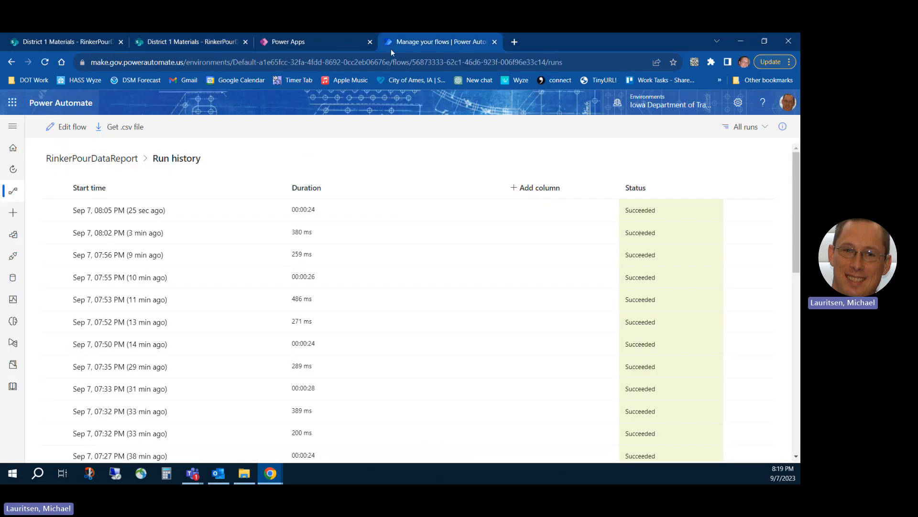
pyautogui.click(211, 47)
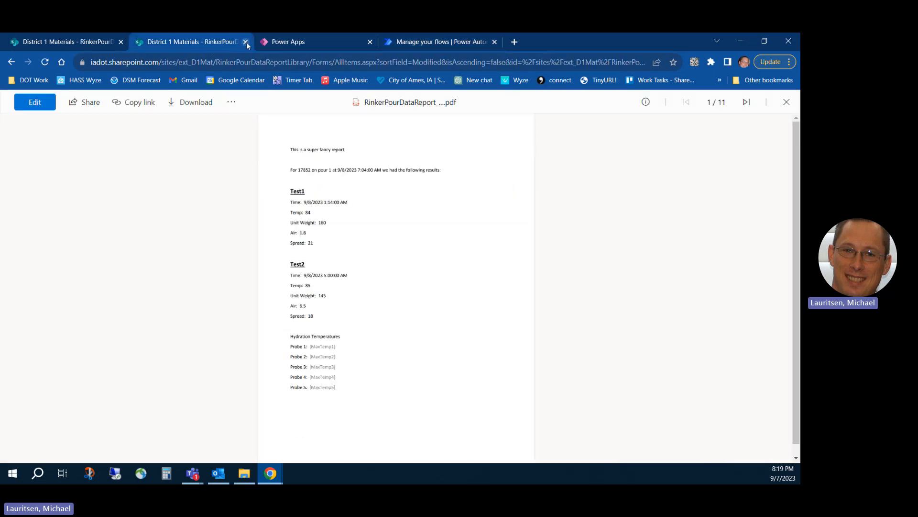
# Switch to Outlook, select the report e-mail for 17852 pour number 1, preview its PDF attachment, and return to the message.
pyautogui.click(218, 473)
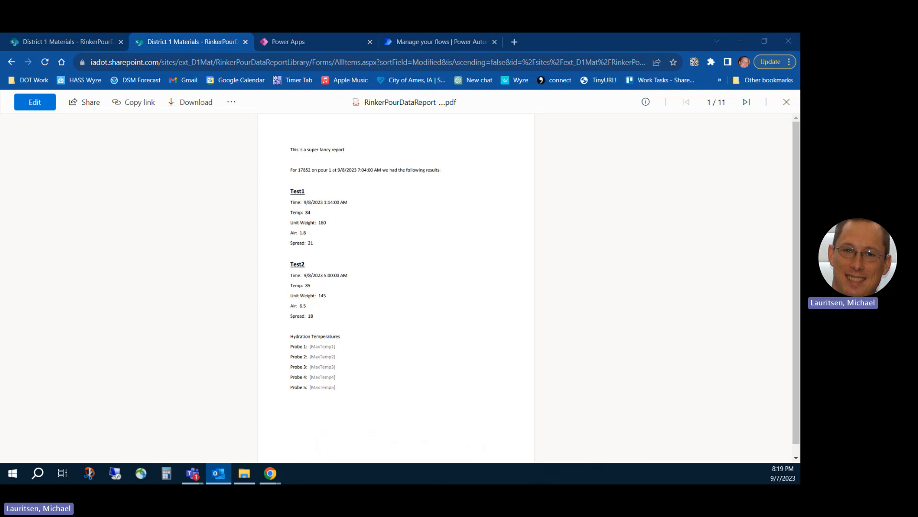
pyautogui.moveTo(669, 33); pyautogui.dragTo(153, 33)
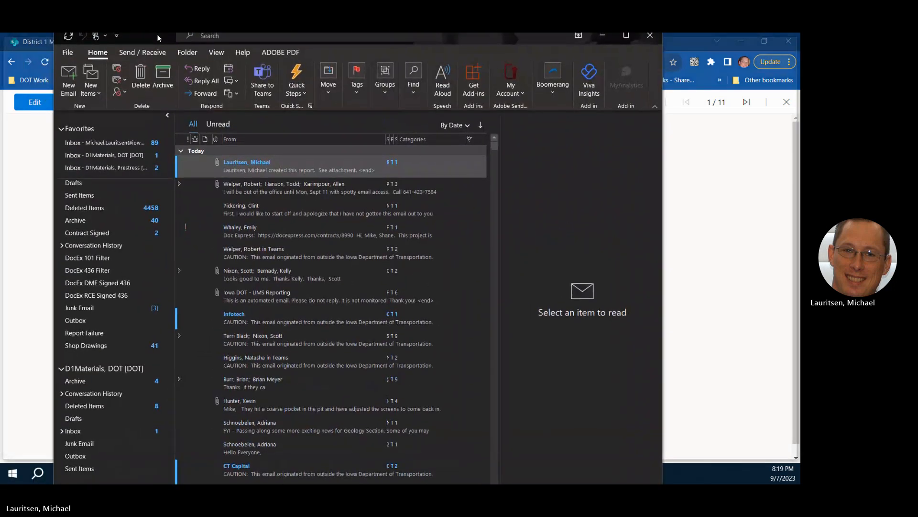
pyautogui.click(197, 175)
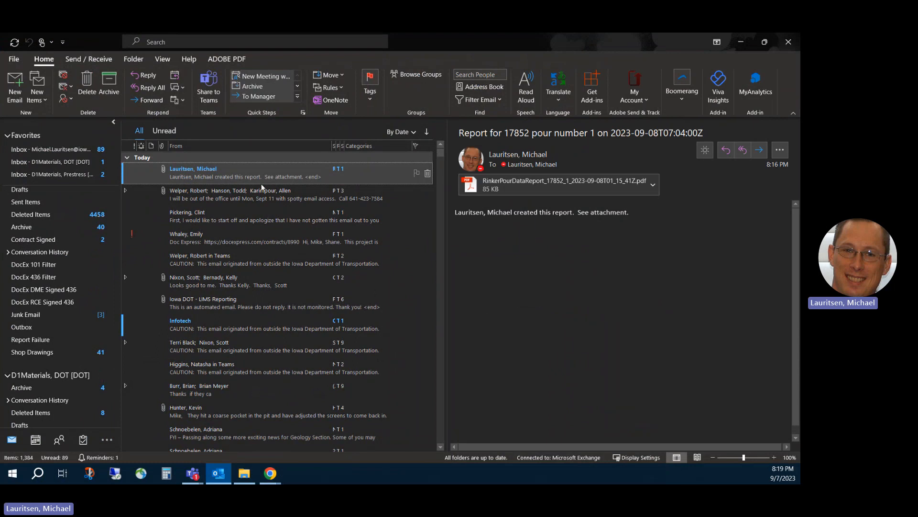
pyautogui.click(535, 190)
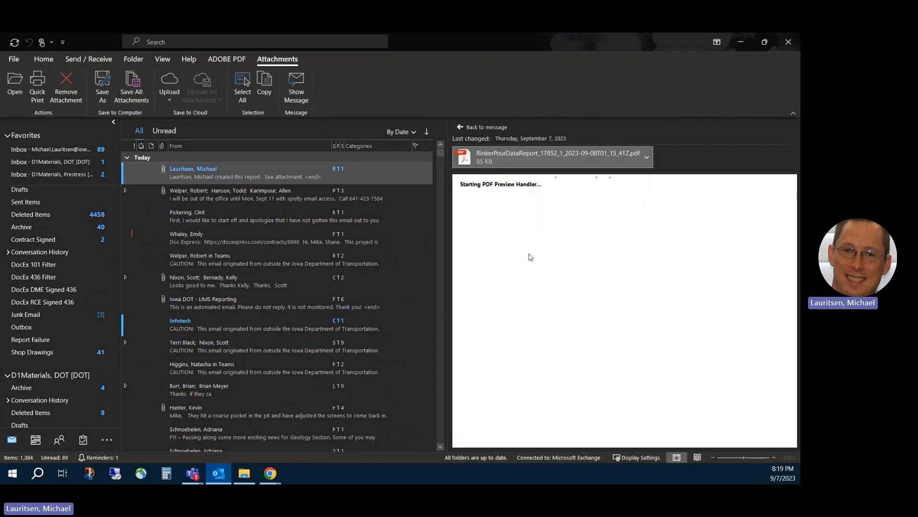
pyautogui.scroll(-5, 569, 338)
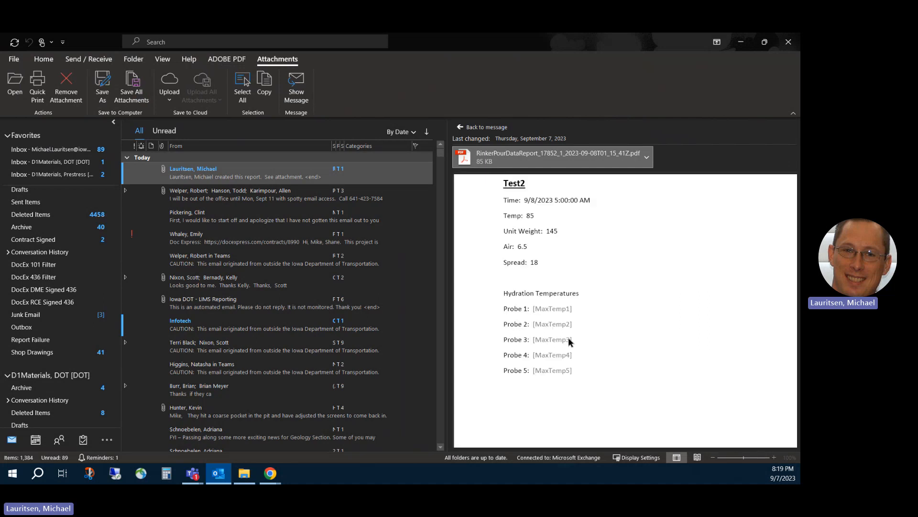
pyautogui.scroll(5, 568, 337)
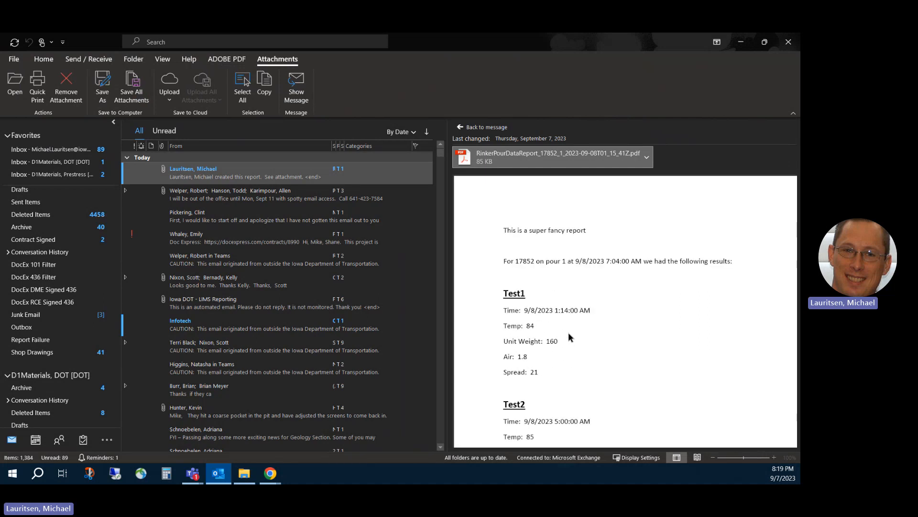
pyautogui.click(478, 127)
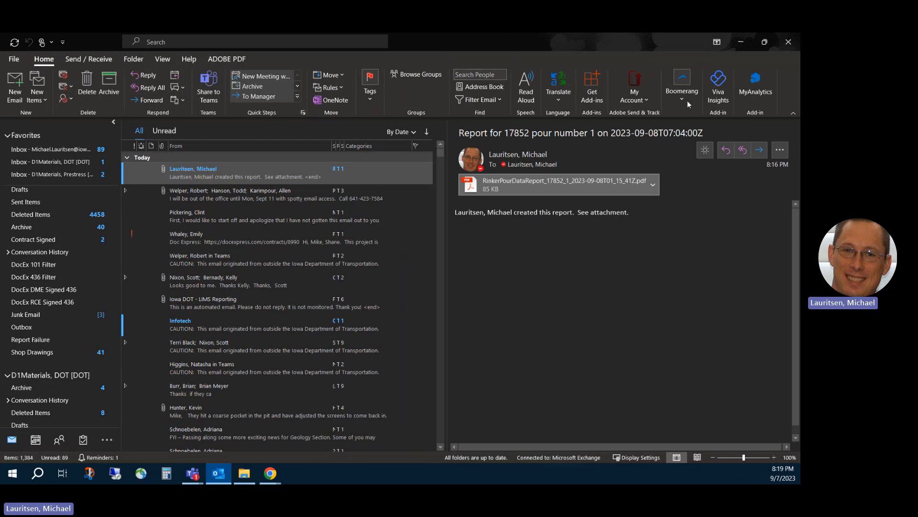
# Close Outlook, permanently deleting everything in the Deleted Items folders for all accounts, and close the PDF preview in SharePoint.
pyautogui.click(788, 42)
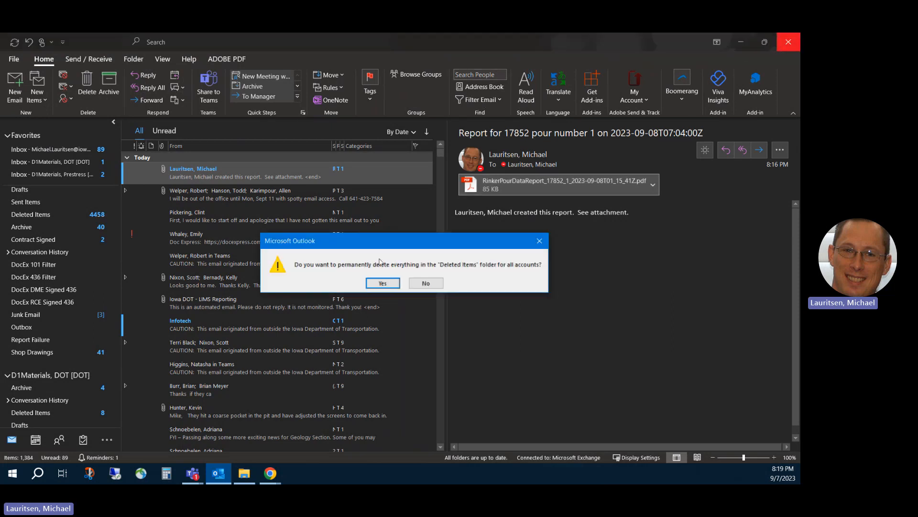
pyautogui.click(383, 283)
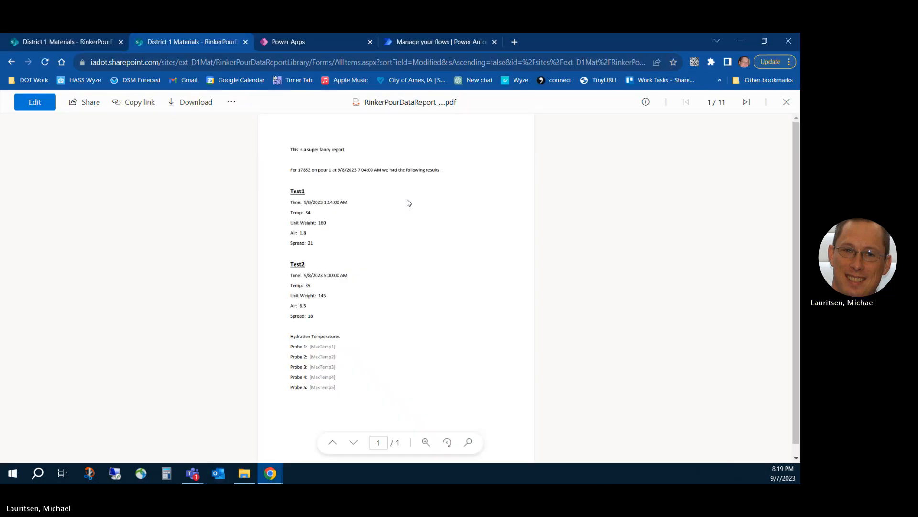
pyautogui.click(786, 102)
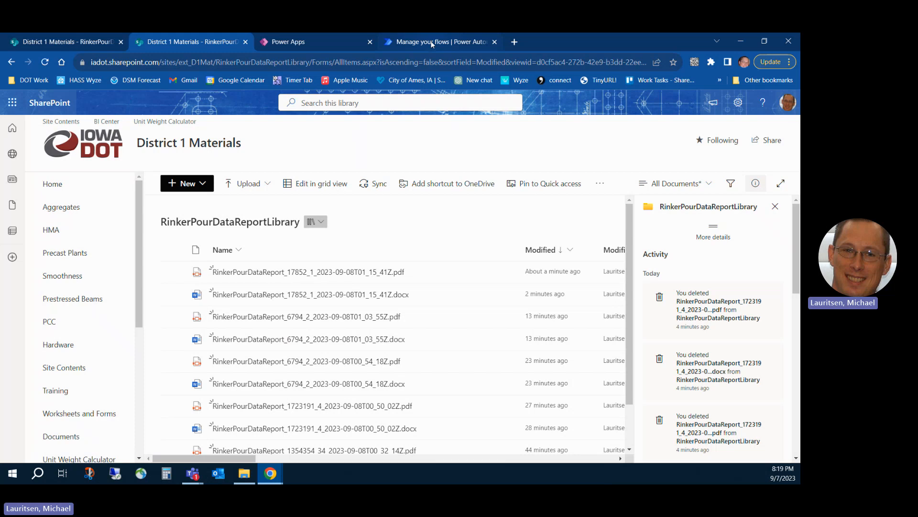
# Revisit the flow's run history, the RinkerPourData list, record 17852 in Power Apps, and the report library in SharePoint.
pyautogui.click(432, 44)
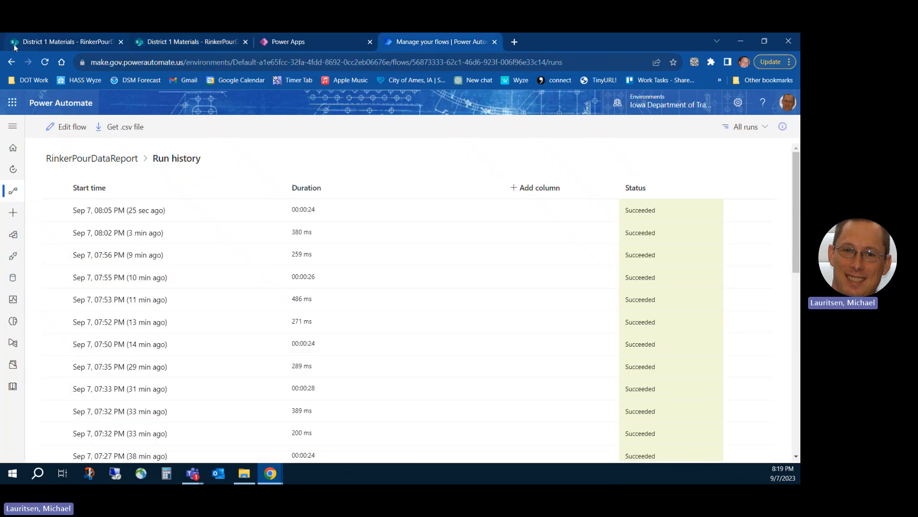
pyautogui.click(48, 42)
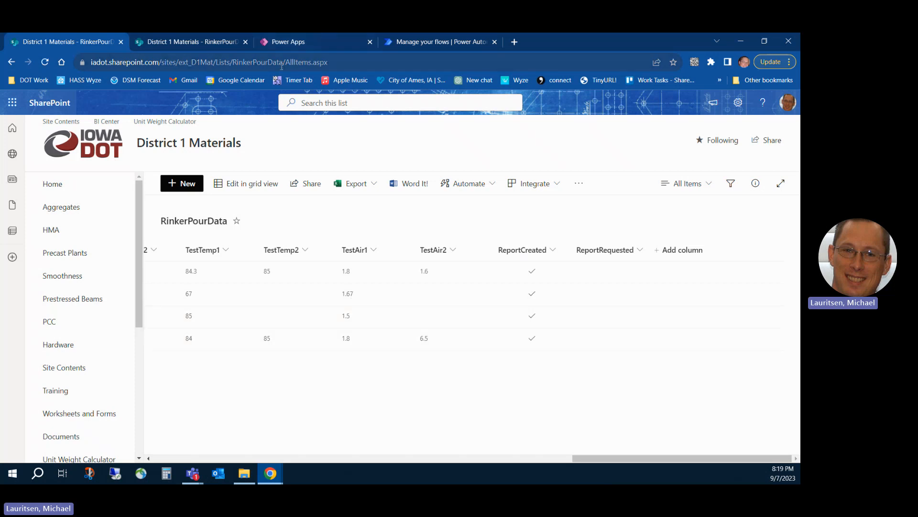
pyautogui.click(292, 42)
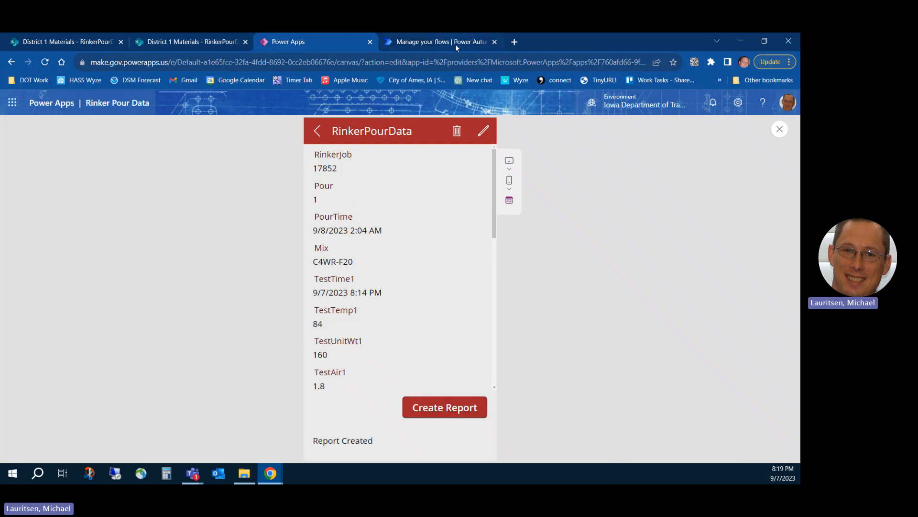
pyautogui.click(212, 41)
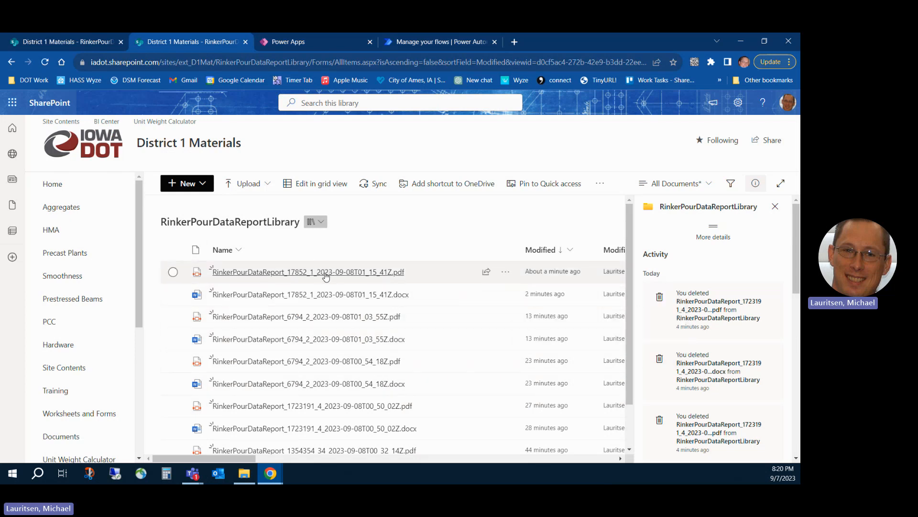
pyautogui.moveTo(264, 280)
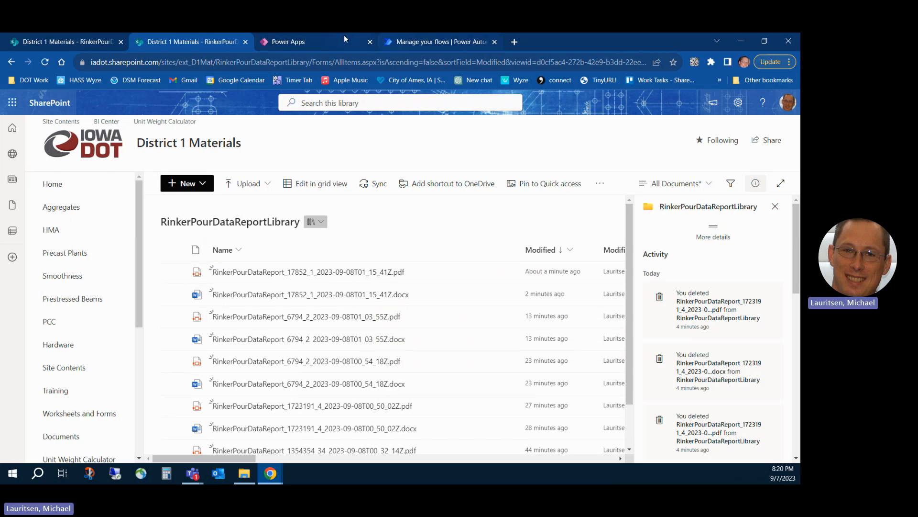
# Switch to Power Automate, open the RinkerPourDataReport flow for editing, and expand "Condition - Has a report been requested".
pyautogui.click(433, 42)
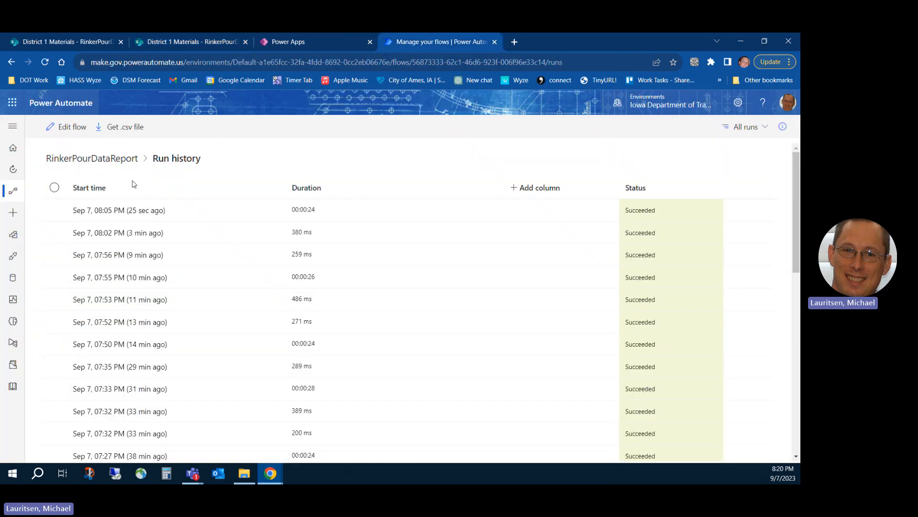
pyautogui.click(71, 132)
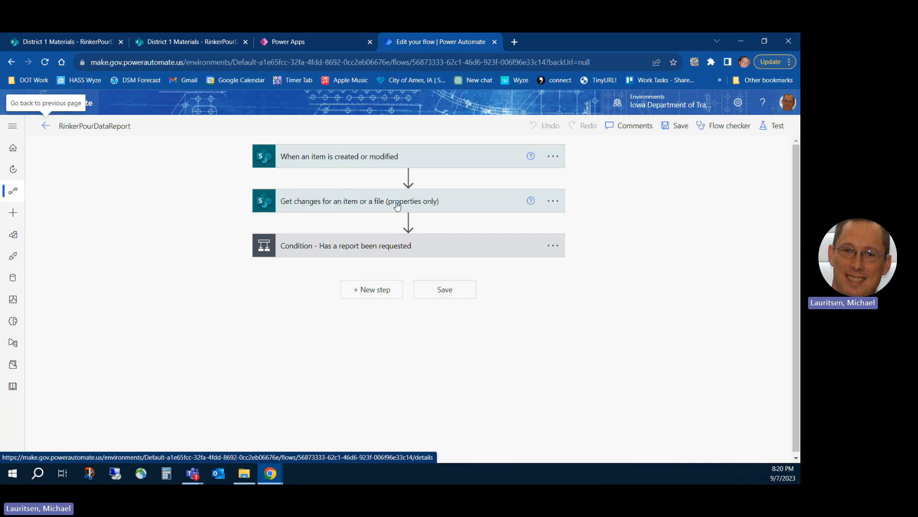
pyautogui.click(377, 253)
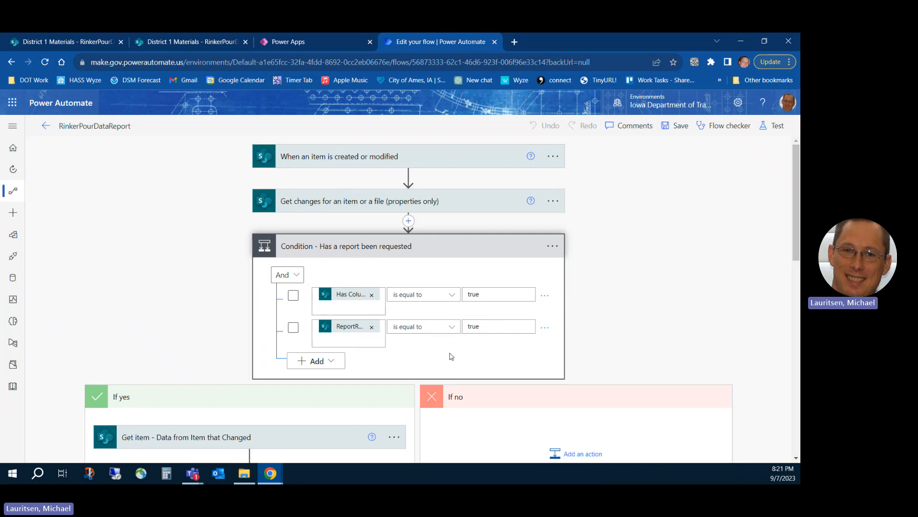
# Look over the actions in the "If yes" branch, from "Get item - Data from Item that Changed" to "Send an email (V2)".
pyautogui.scroll(-4, 432, 335)
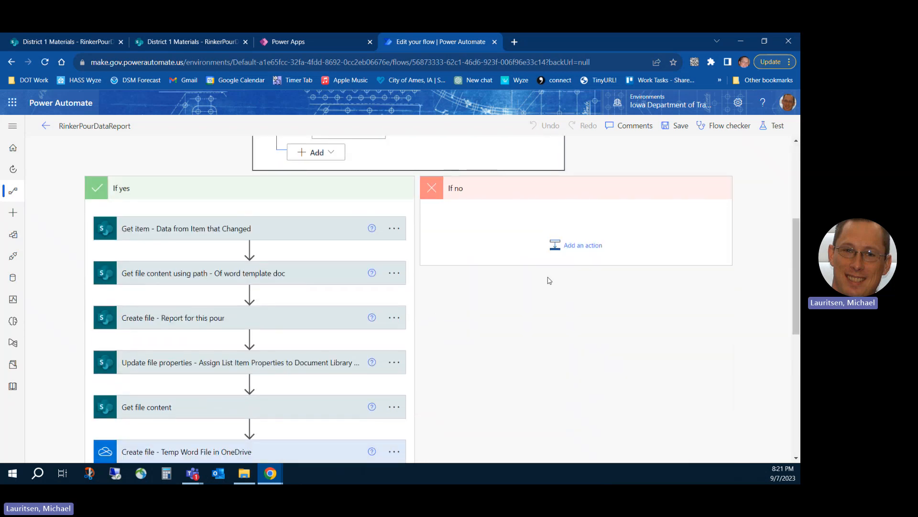
pyautogui.scroll(-6, 541, 348)
pyautogui.scroll(-2, 541, 348)
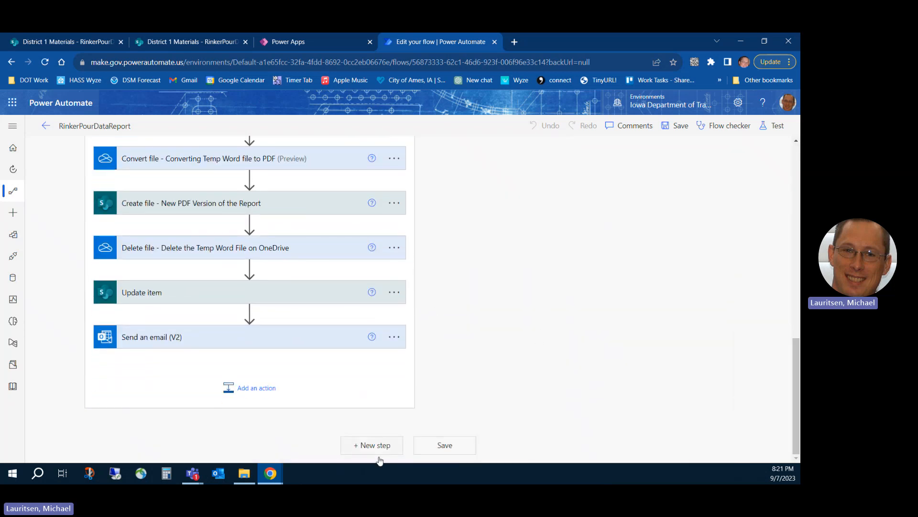
pyautogui.scroll(15, 525, 288)
pyautogui.scroll(-8, 509, 285)
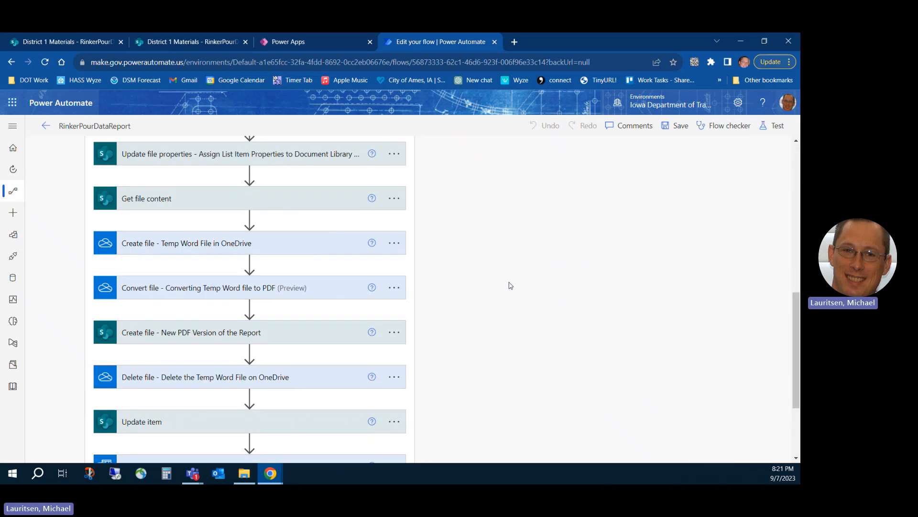
pyautogui.scroll(4, 505, 285)
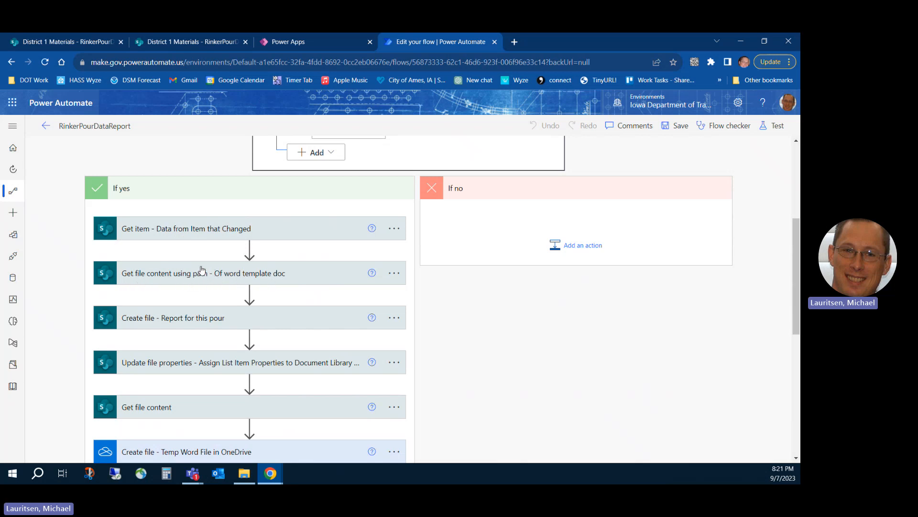
# Examine the file creation and PDF conversion actions, and compare them with the report files in SharePoint's RinkerPourDataReportLibrary before returning to the flow.
pyautogui.scroll(-1, 204, 266)
pyautogui.scroll(-1, 205, 266)
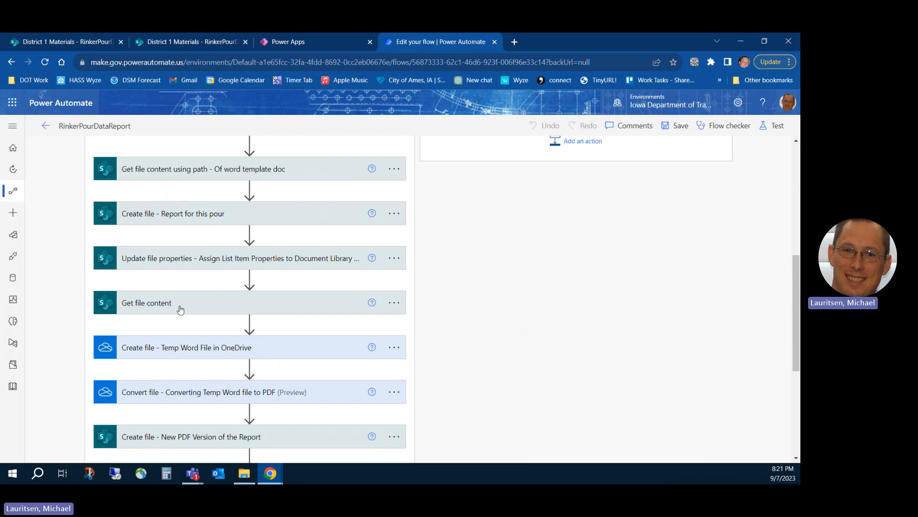
pyautogui.scroll(-4, 181, 311)
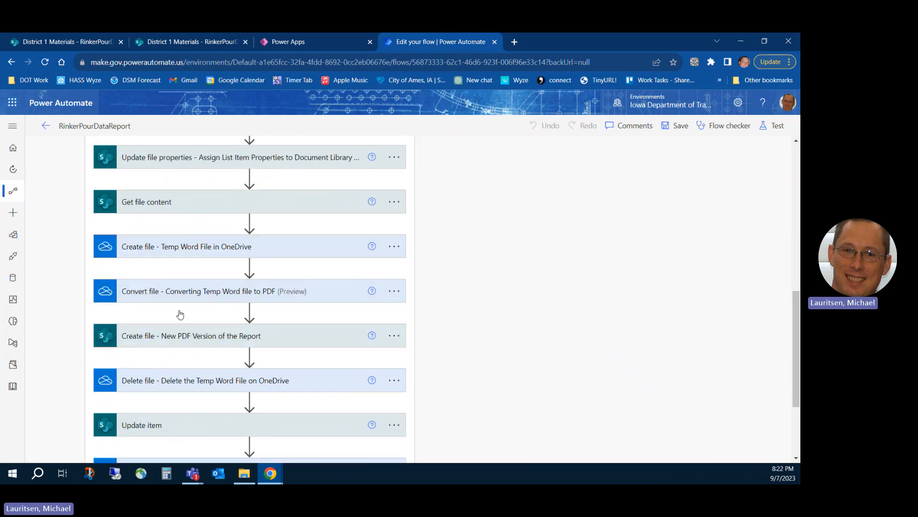
pyautogui.scroll(2, 181, 306)
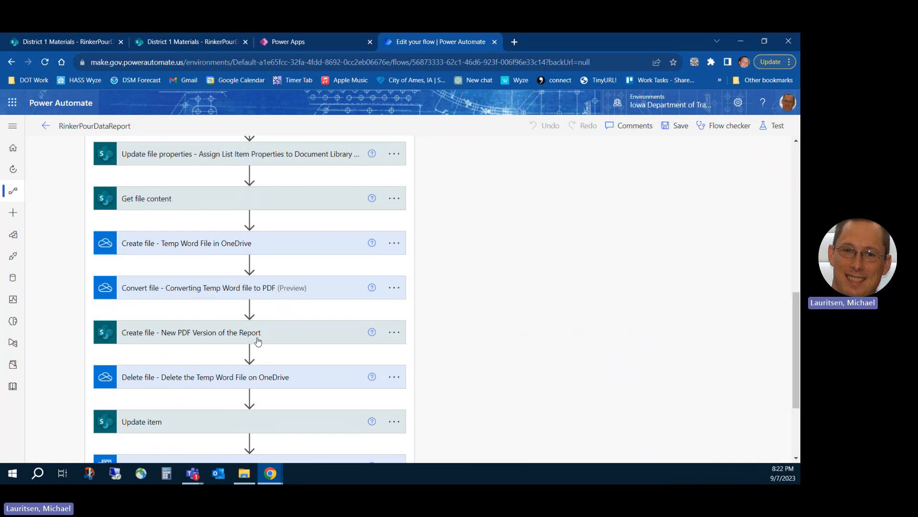
pyautogui.click(198, 42)
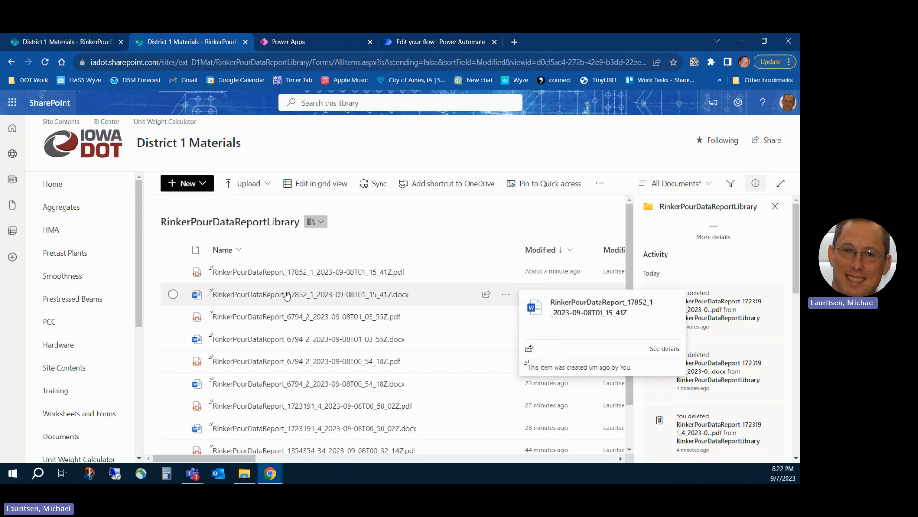
pyautogui.click(409, 42)
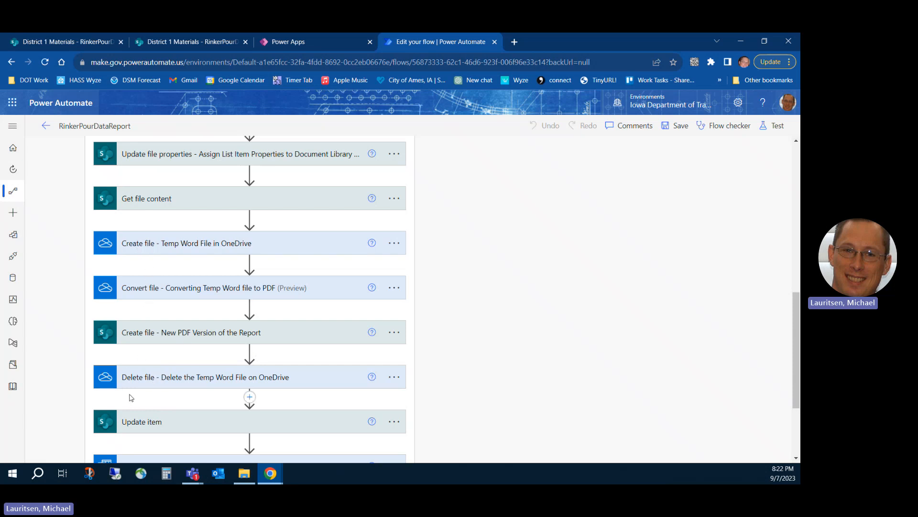
# Expand the "Update item" action, review its fields down to ReportCreated and ReportRequested, and collapse it again.
pyautogui.scroll(-3, 190, 348)
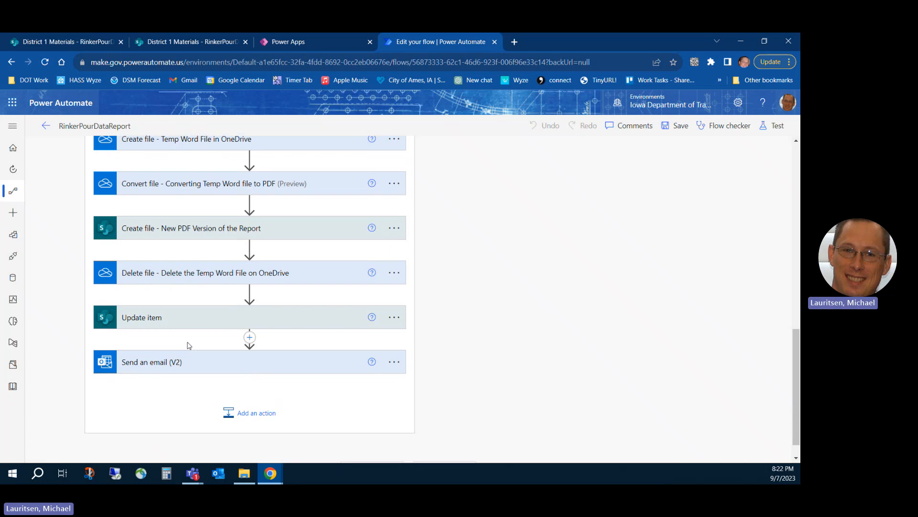
pyautogui.click(171, 321)
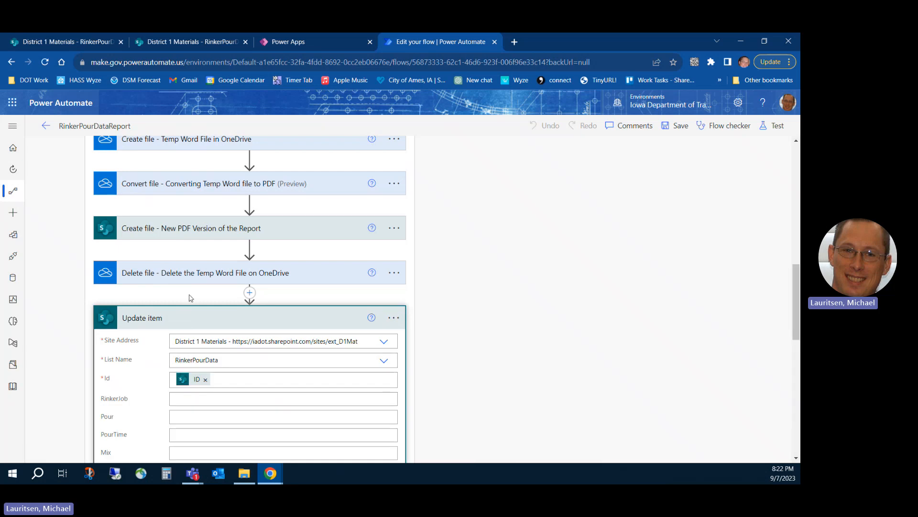
pyautogui.scroll(-3, 168, 253)
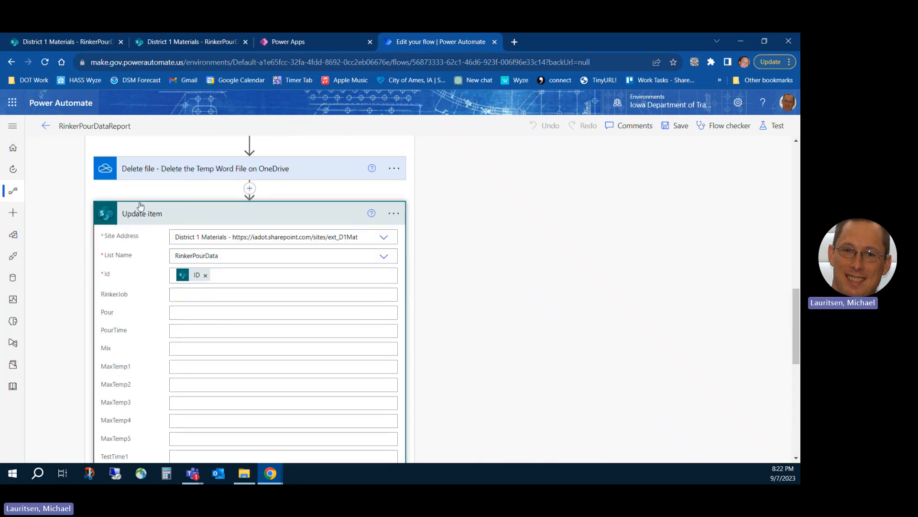
pyautogui.scroll(-8, 143, 223)
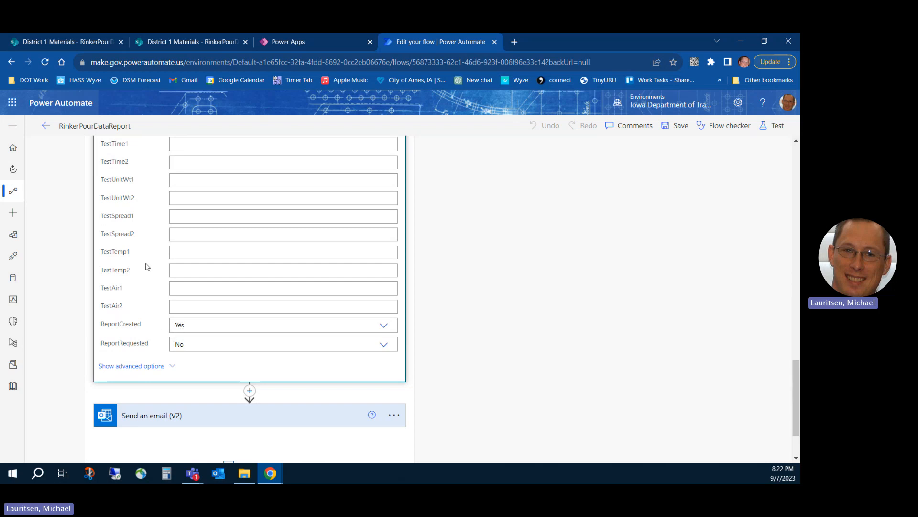
pyautogui.scroll(15, 133, 268)
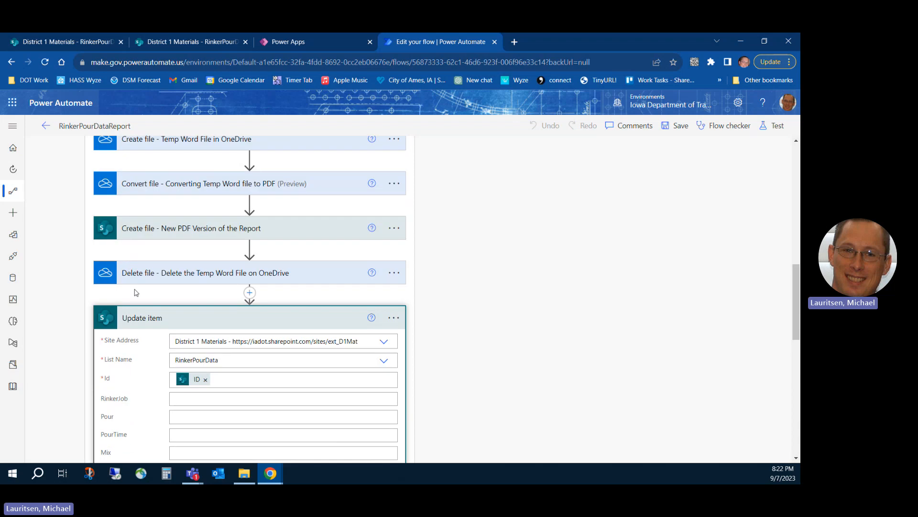
pyautogui.click(137, 320)
# Expand "Send an email (V2)" with its advanced options and review the recipient, subject, body and attachment settings.
pyautogui.scroll(-1, 143, 330)
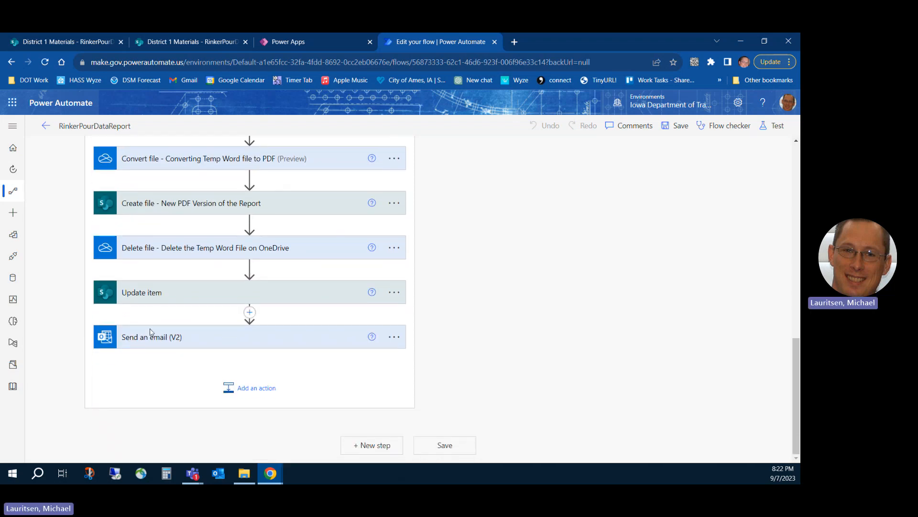
pyautogui.click(149, 338)
pyautogui.scroll(-3, 150, 310)
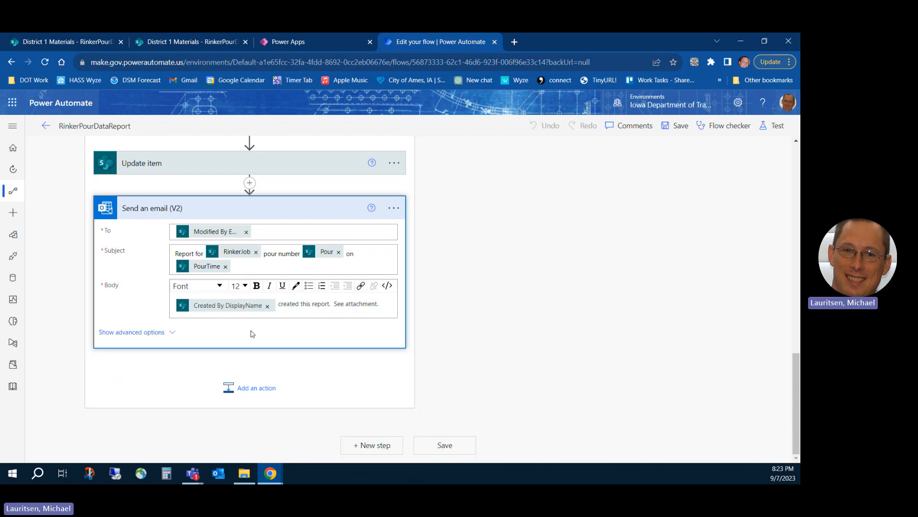
pyautogui.click(150, 334)
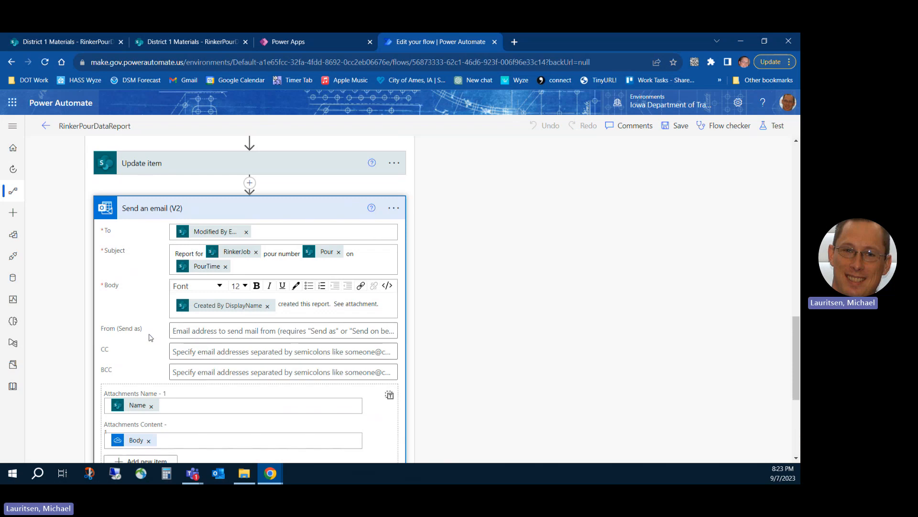
pyautogui.scroll(-2, 132, 350)
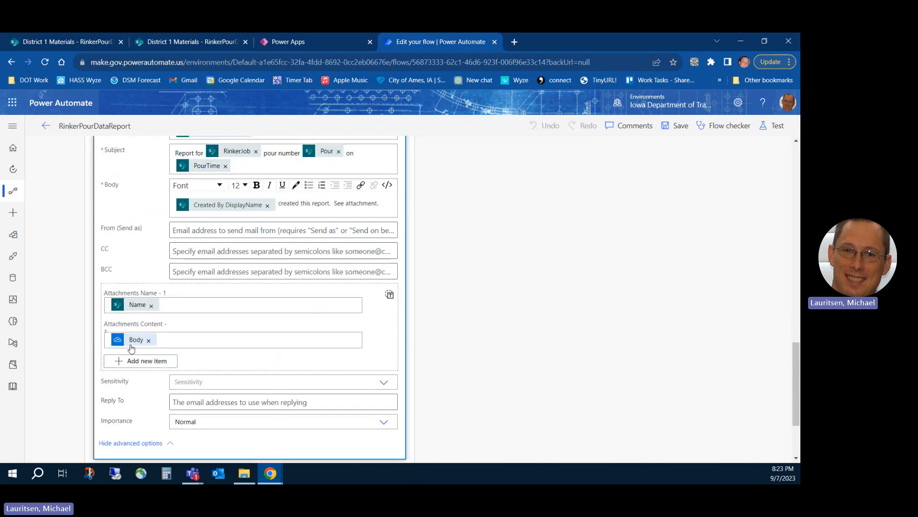
pyautogui.scroll(-2, 188, 390)
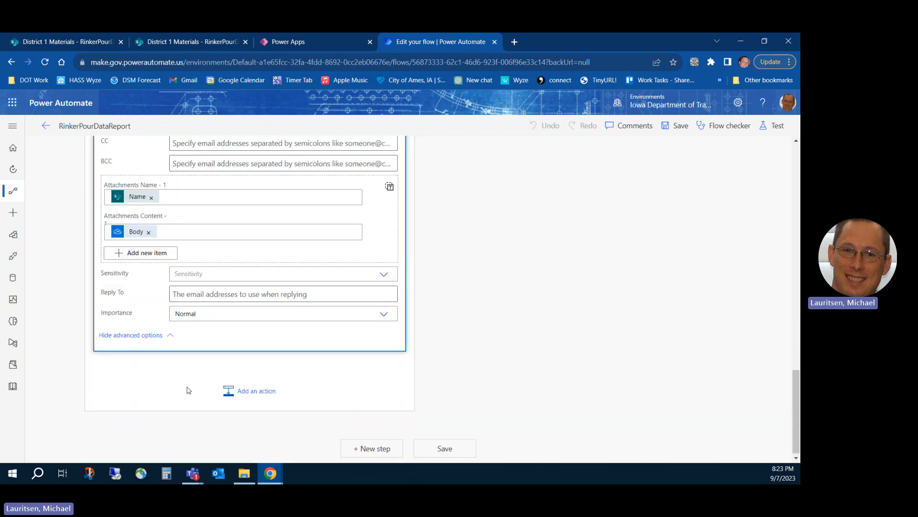
# Collapse the "If yes" branch and "Condition - Has a report been requested", and switch back to the 17852 record in Power Apps.
pyautogui.scroll(17, 189, 382)
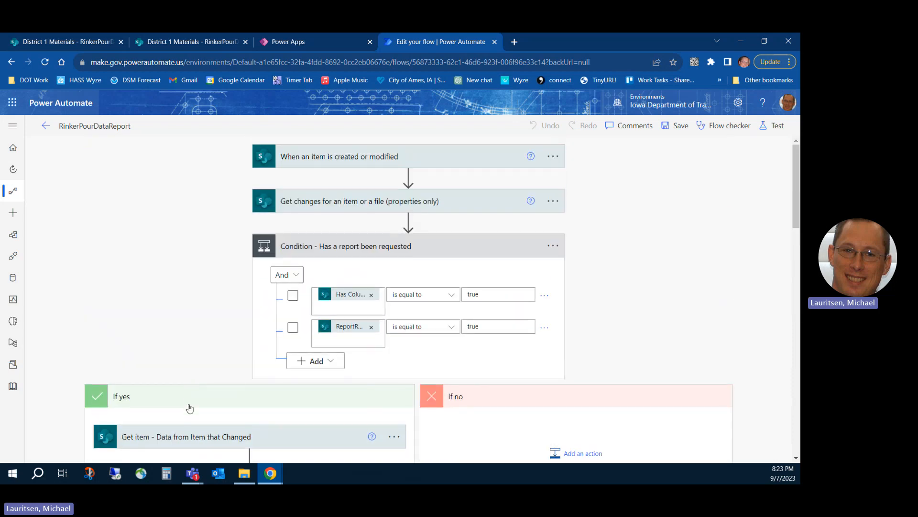
pyautogui.click(187, 391)
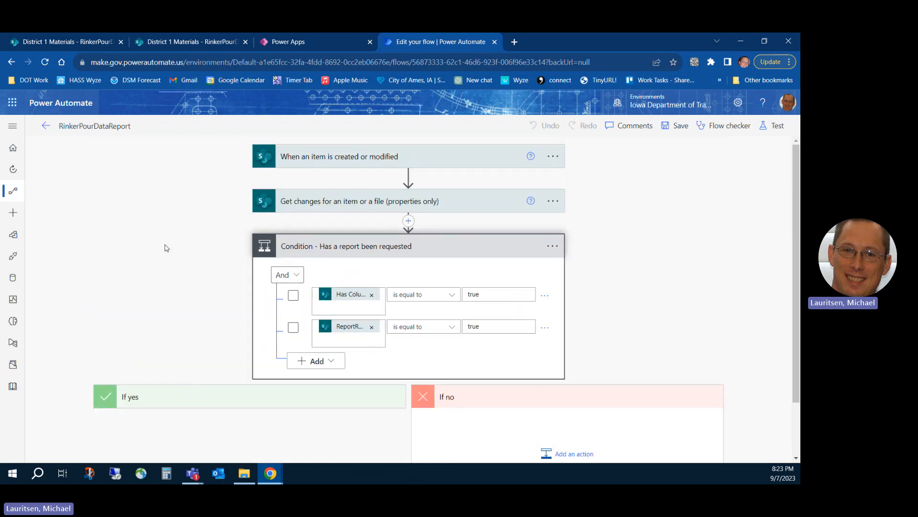
pyautogui.click(297, 248)
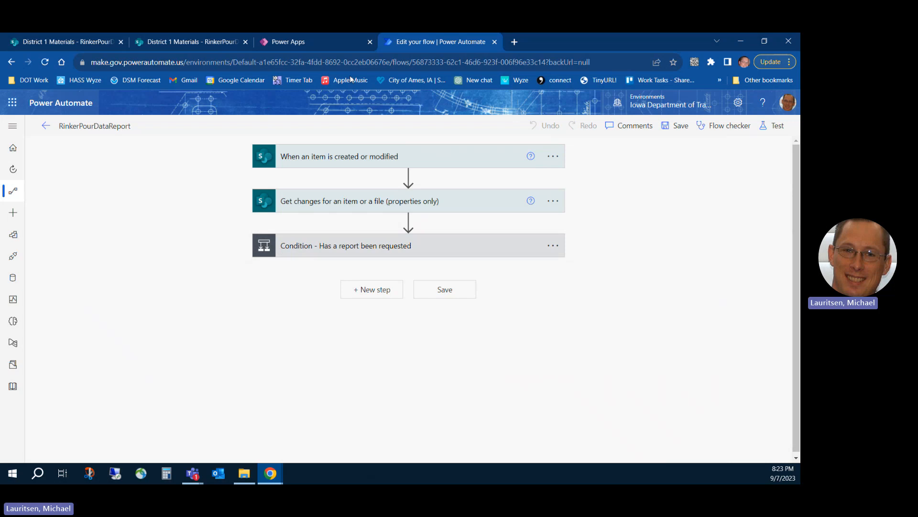
pyautogui.click(318, 41)
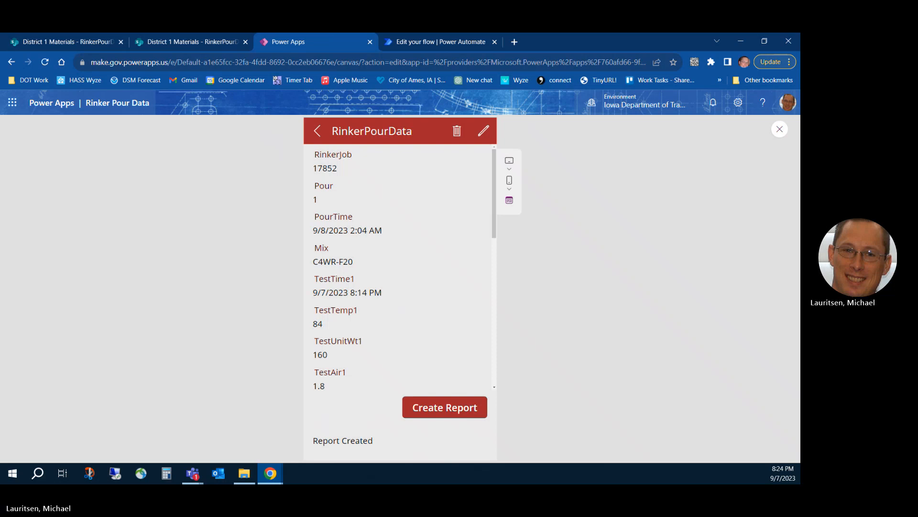
pyautogui.hotkey('alt', 'Tab')
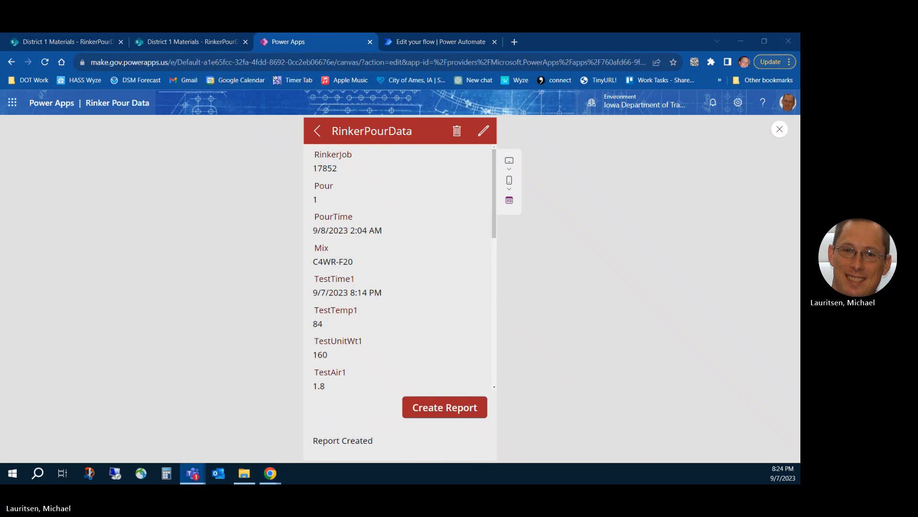